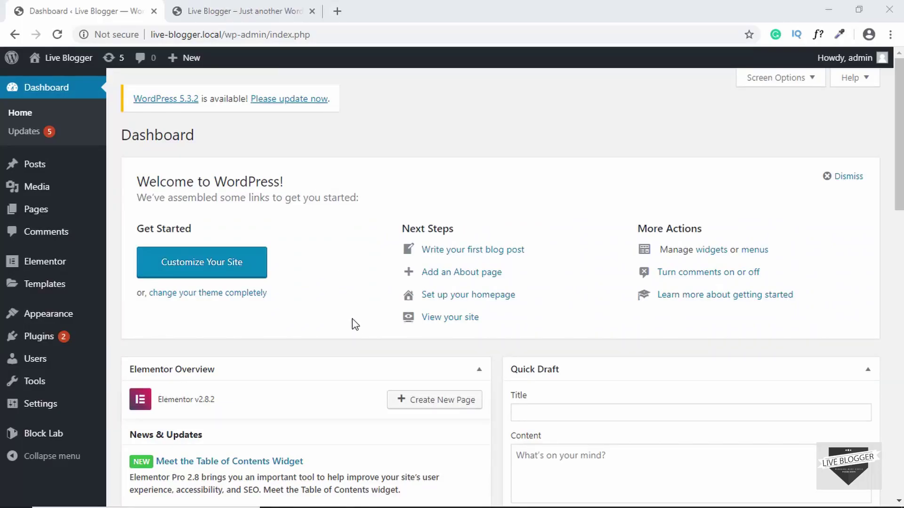
# Step: Go to Appearance > Themes to list the six installed themes, with Astra active
pyautogui.scroll(-5, 355, 325)
pyautogui.scroll(4, 355, 325)
pyautogui.scroll(1, 355, 325)
pyautogui.moveTo(79, 264)
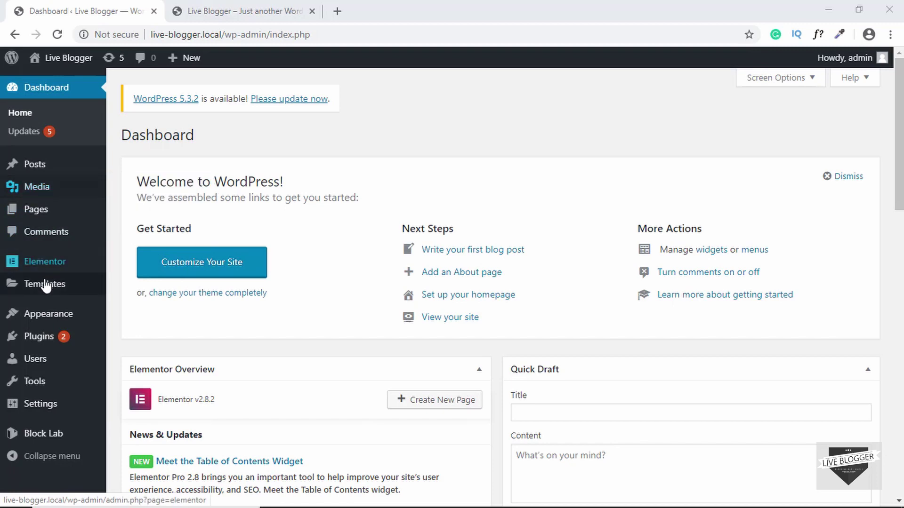
pyautogui.moveTo(45, 320)
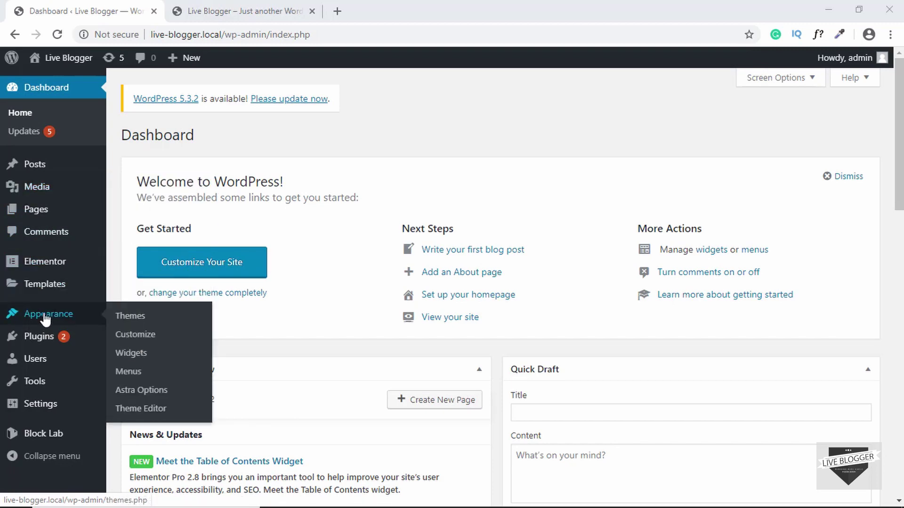
pyautogui.click(127, 316)
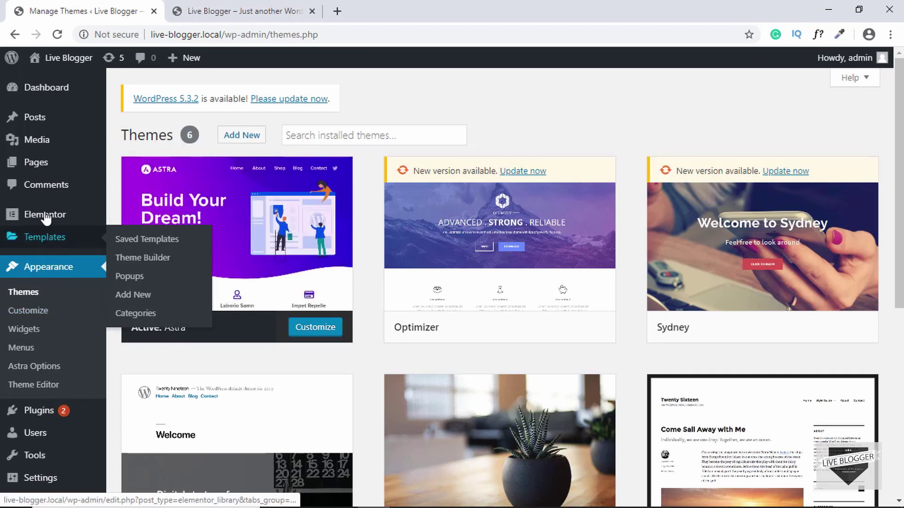
pyautogui.moveTo(42, 169)
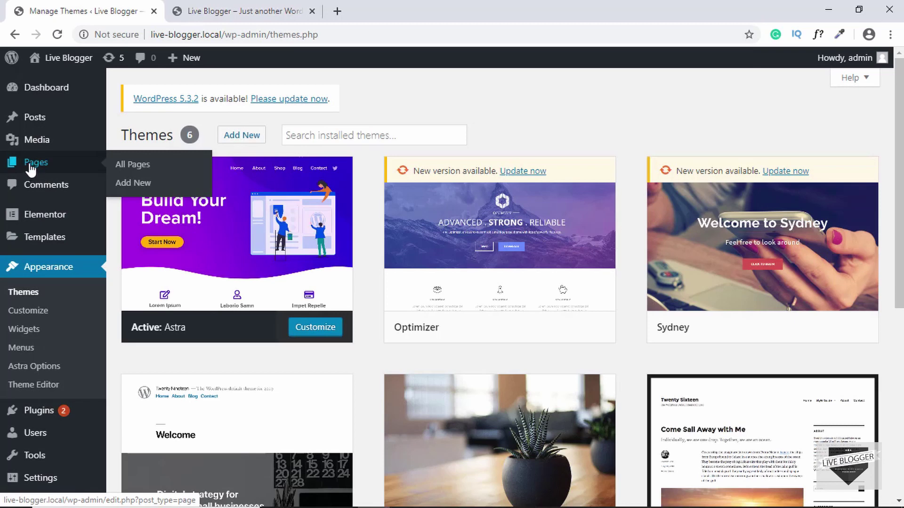
# Step: Create a new page titled 'Home' and publish it
pyautogui.click(123, 185)
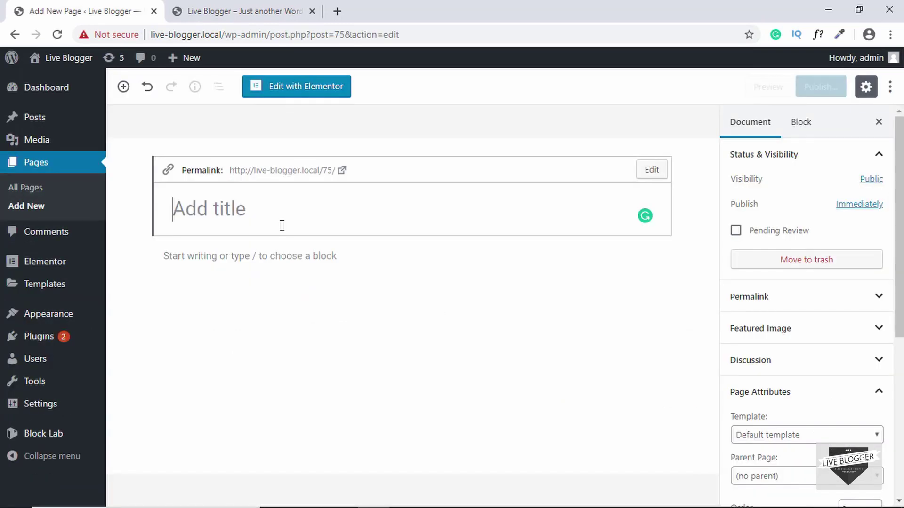
pyautogui.write('Home')
pyautogui.click(818, 94)
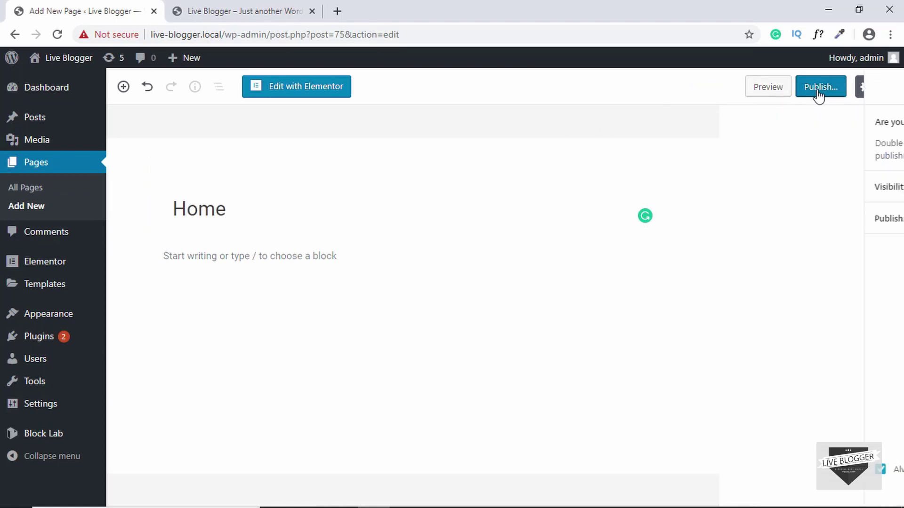
pyautogui.click(819, 92)
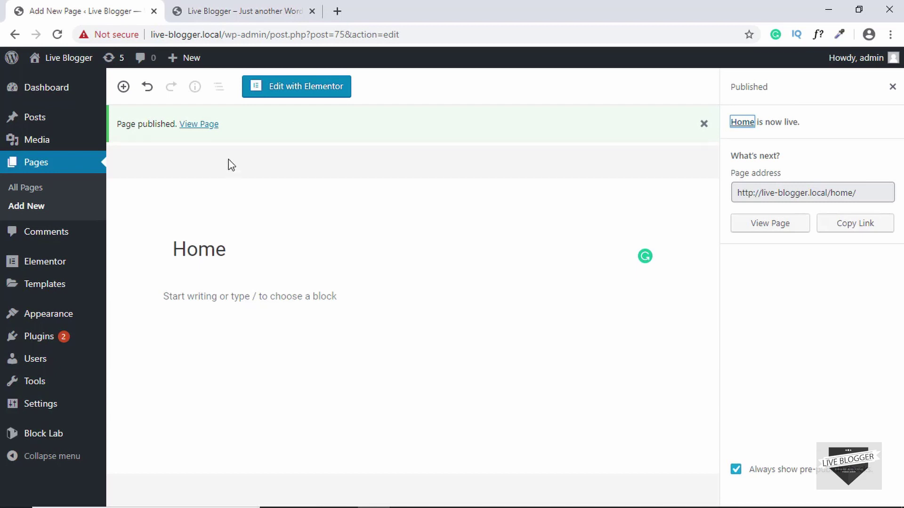
# Step: Switch the Home page to Elementor and set its template to Elementor Full Width
pyautogui.click(291, 90)
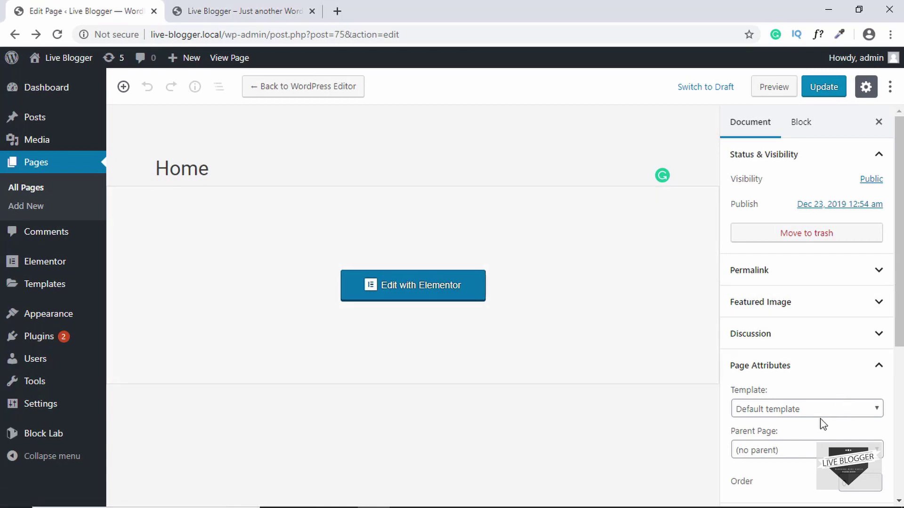
pyautogui.click(820, 411)
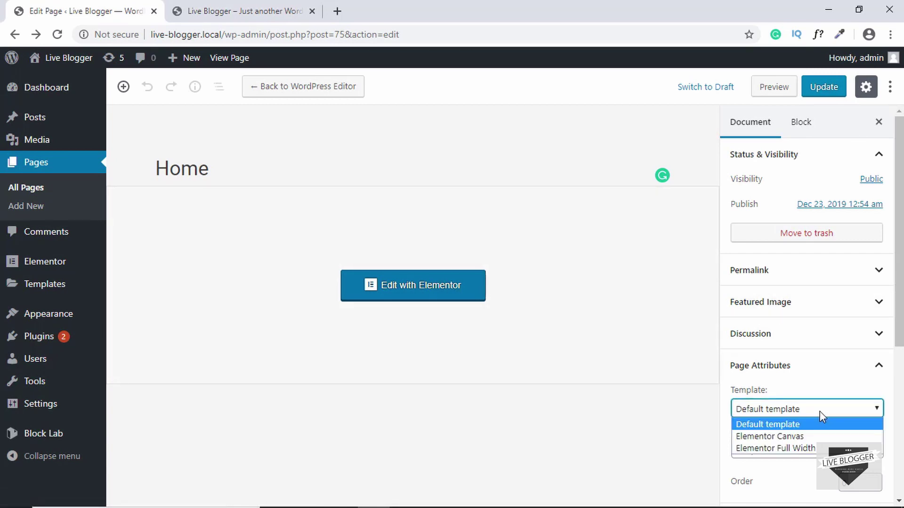
pyautogui.click(792, 448)
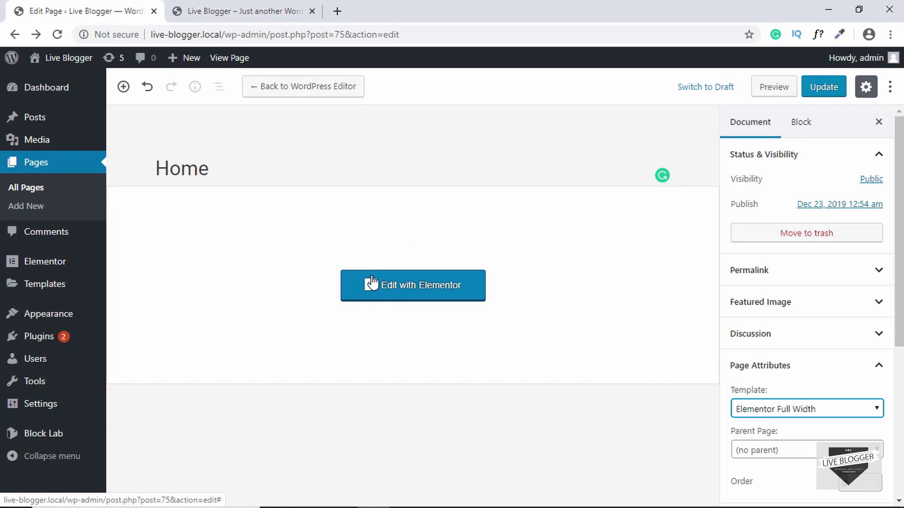
# Step: Open Home in the Elementor builder and add a 50/50 two-column section at the top
pyautogui.click(427, 291)
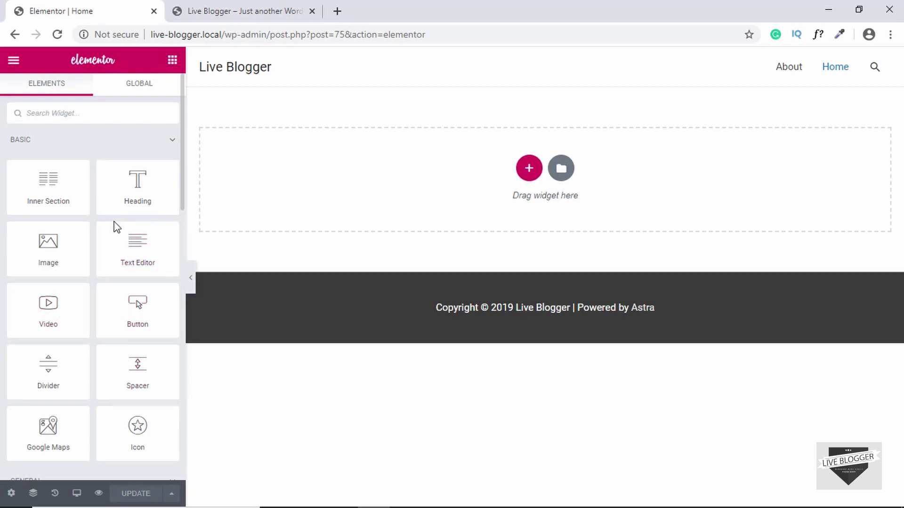
pyautogui.click(530, 171)
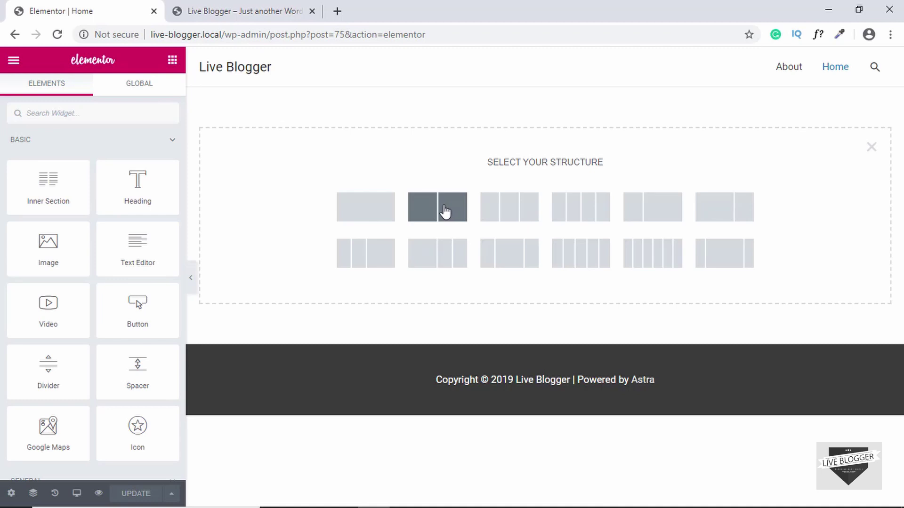
pyautogui.click(409, 207)
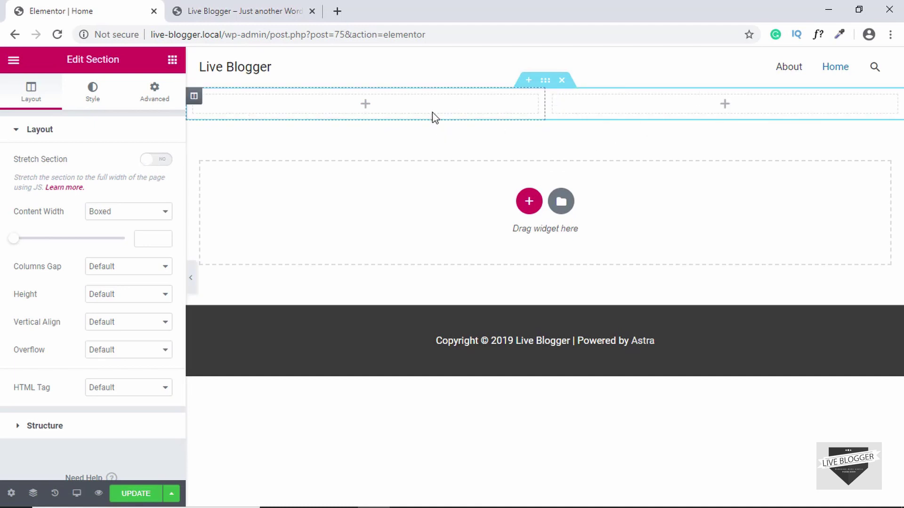
# Step: Put an Image widget in the right column showing webdesign.jpg from the Media Library
pyautogui.click(172, 62)
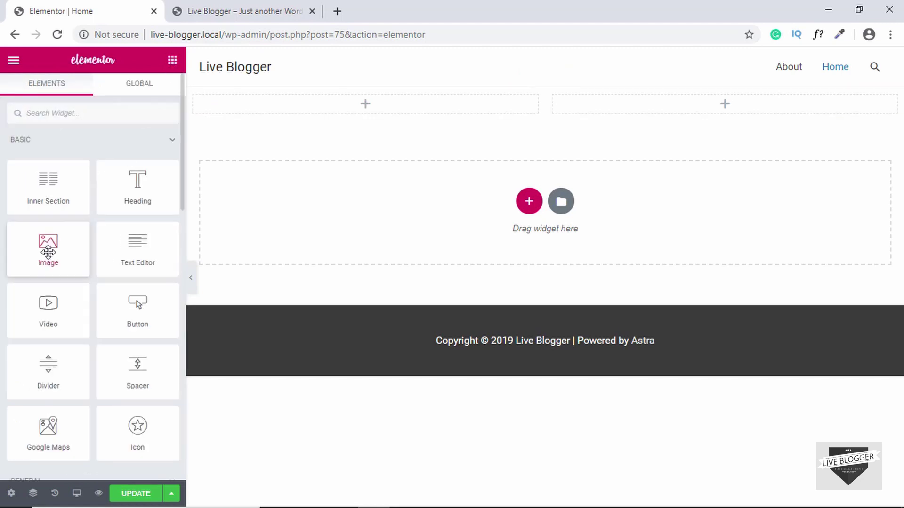
pyautogui.moveTo(48, 251); pyautogui.dragTo(710, 100)
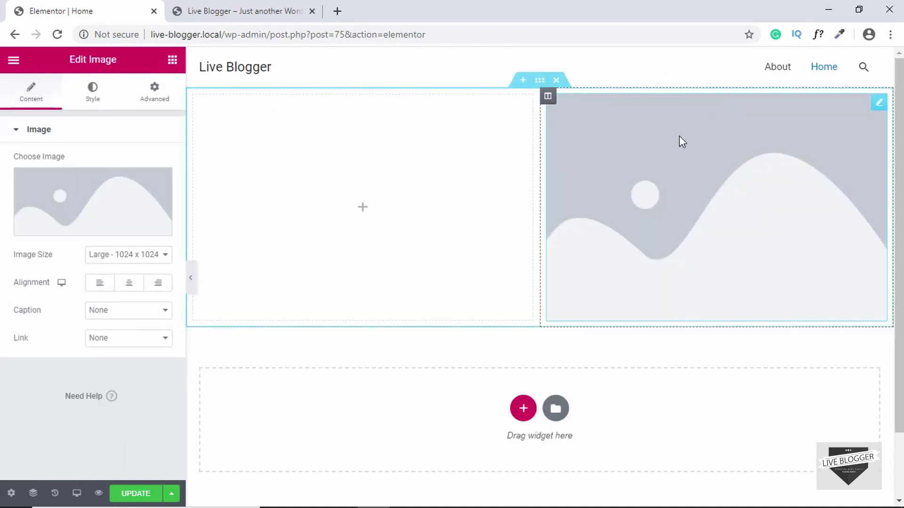
pyautogui.moveTo(76, 196)
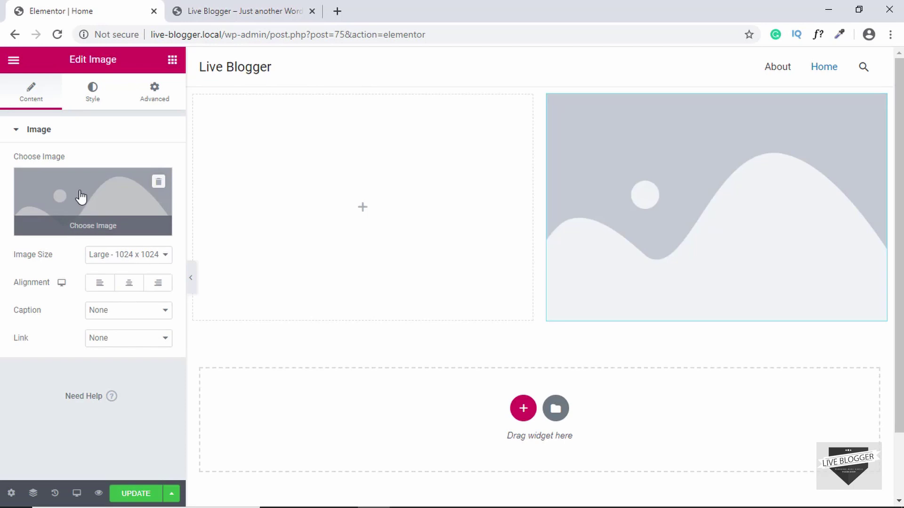
pyautogui.click(92, 226)
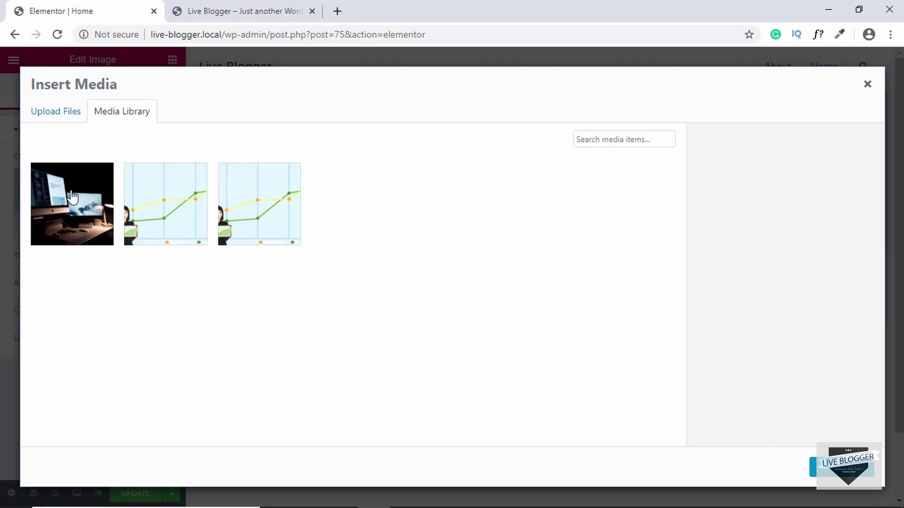
pyautogui.click(62, 118)
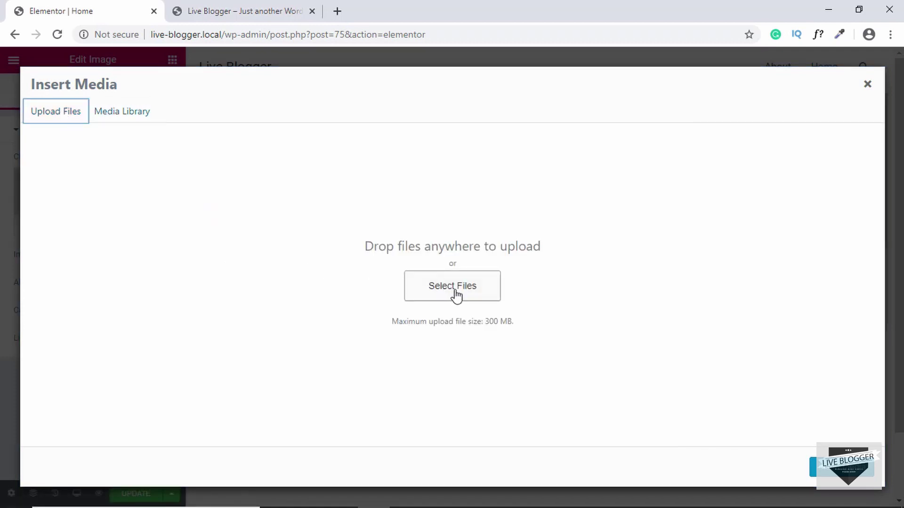
pyautogui.click(122, 111)
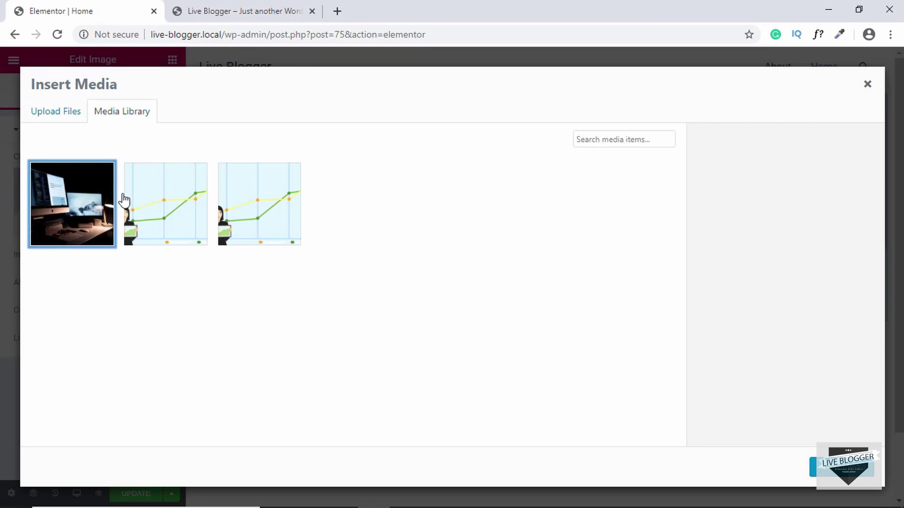
pyautogui.click(65, 192)
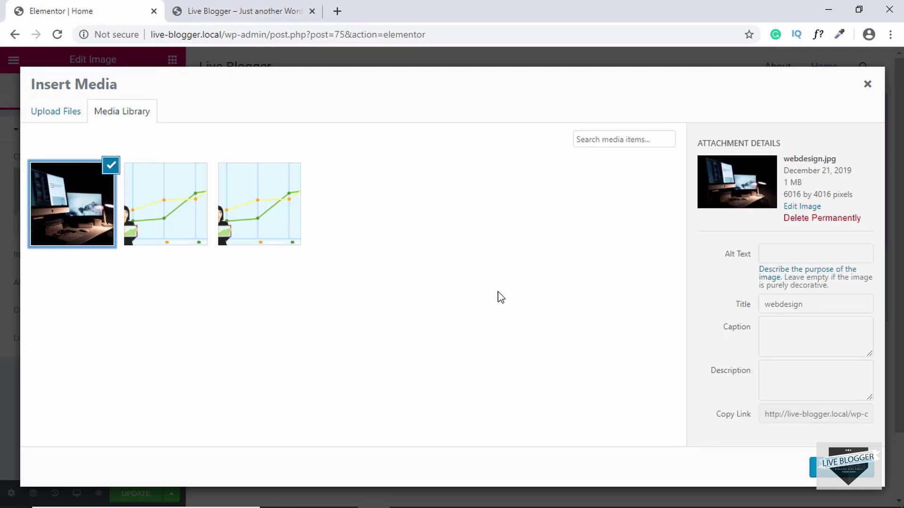
pyautogui.click(841, 467)
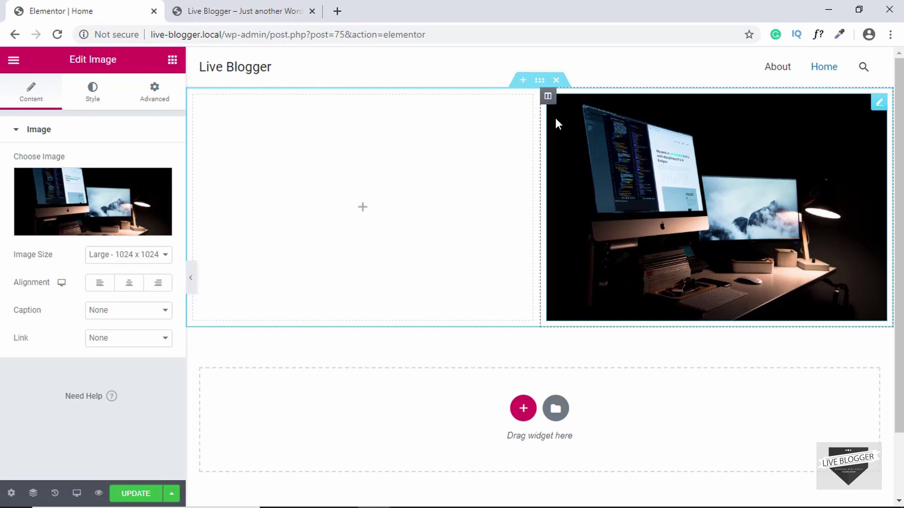
pyautogui.click(541, 81)
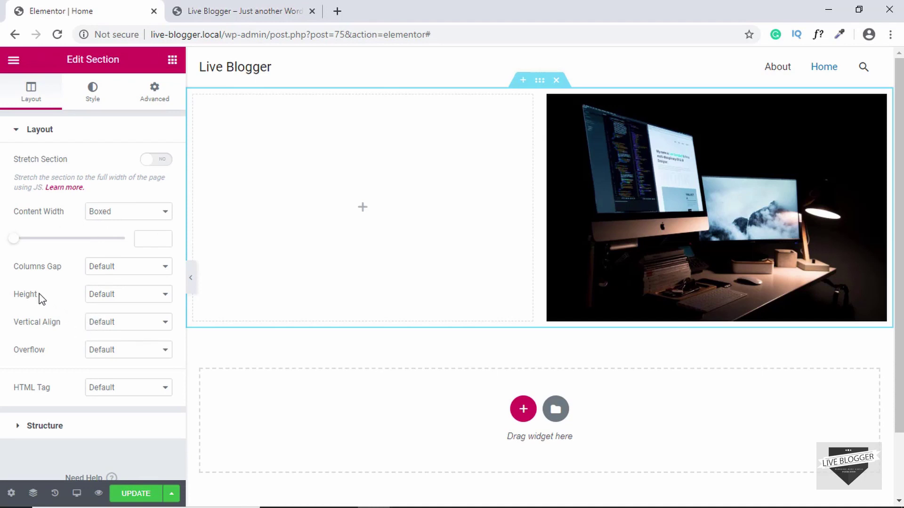
# Step: Set the section Height to Min Height with a 500 px minimum
pyautogui.click(113, 296)
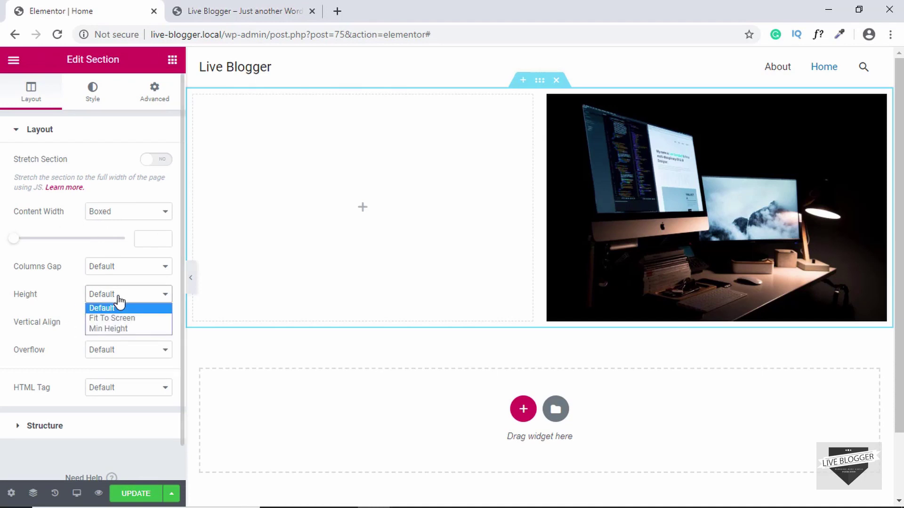
pyautogui.click(121, 329)
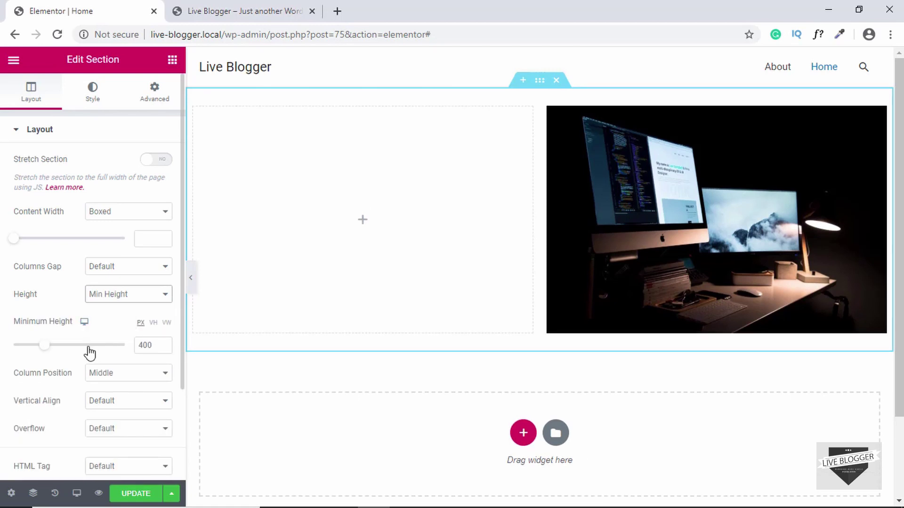
pyautogui.moveTo(44, 349); pyautogui.dragTo(60, 349)
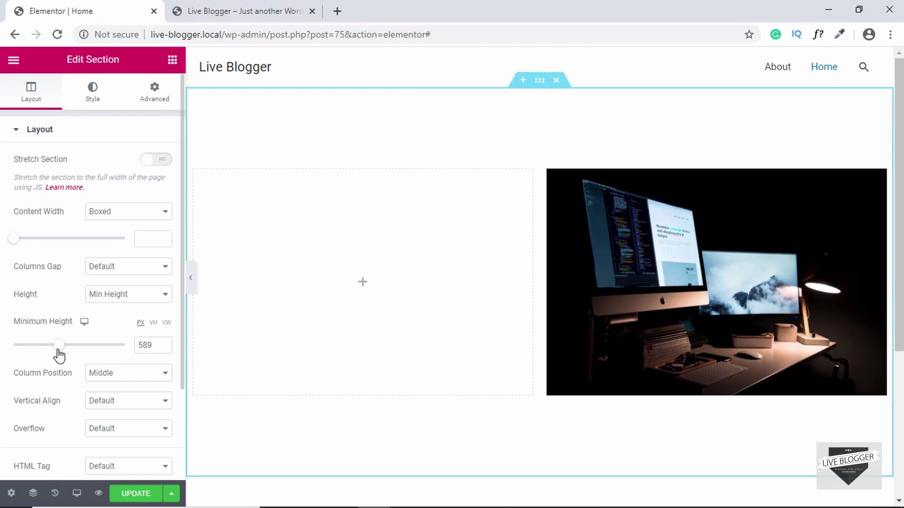
pyautogui.doubleClick(141, 345)
pyautogui.write('500')
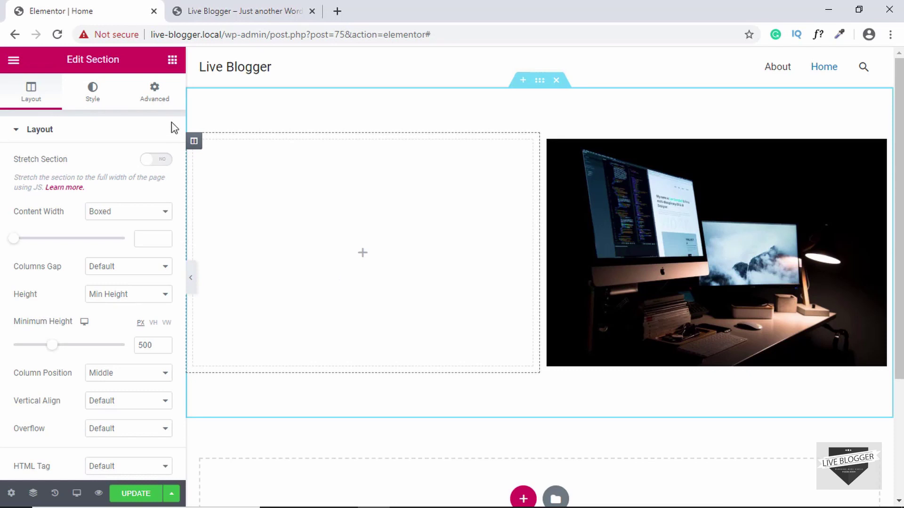
# Step: Add a Heading widget to the left column with the title 'Live Blogger'
pyautogui.click(172, 60)
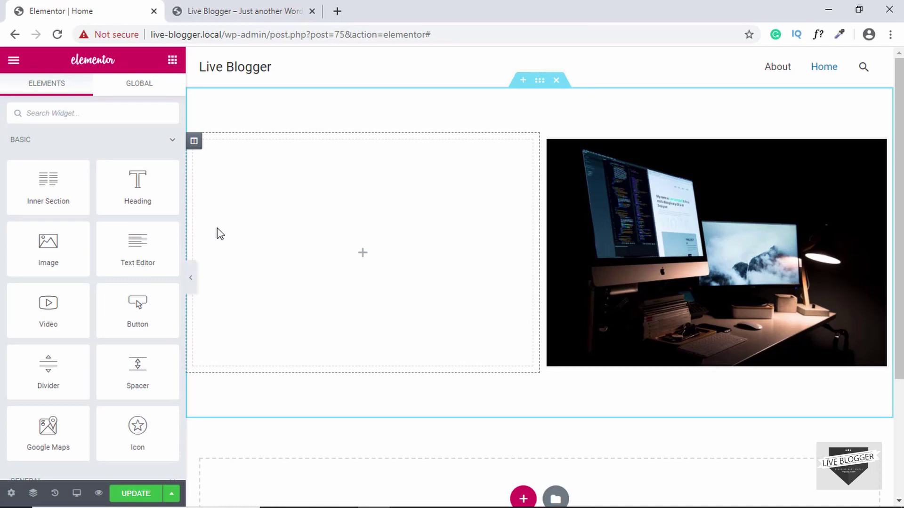
pyautogui.moveTo(132, 186); pyautogui.dragTo(301, 201)
pyautogui.moveTo(307, 193); pyautogui.dragTo(306, 193)
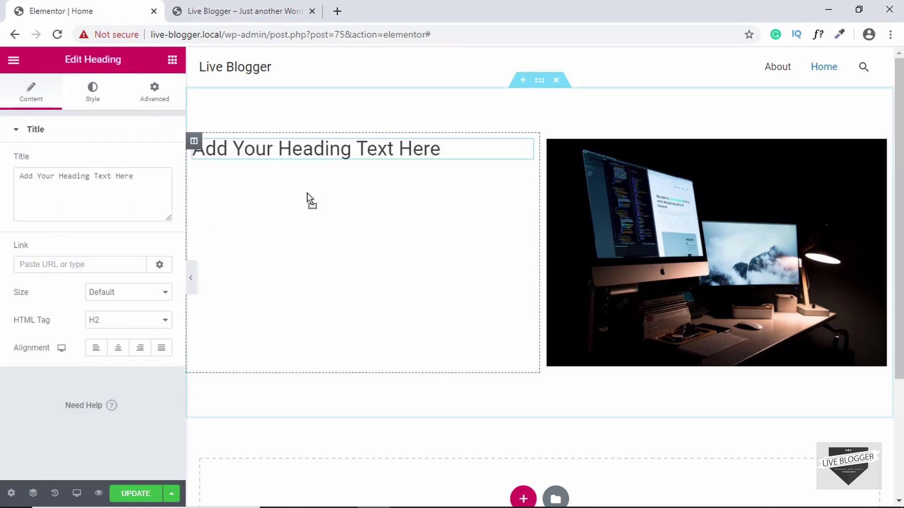
pyautogui.moveTo(145, 174); pyautogui.dragTo(2, 153)
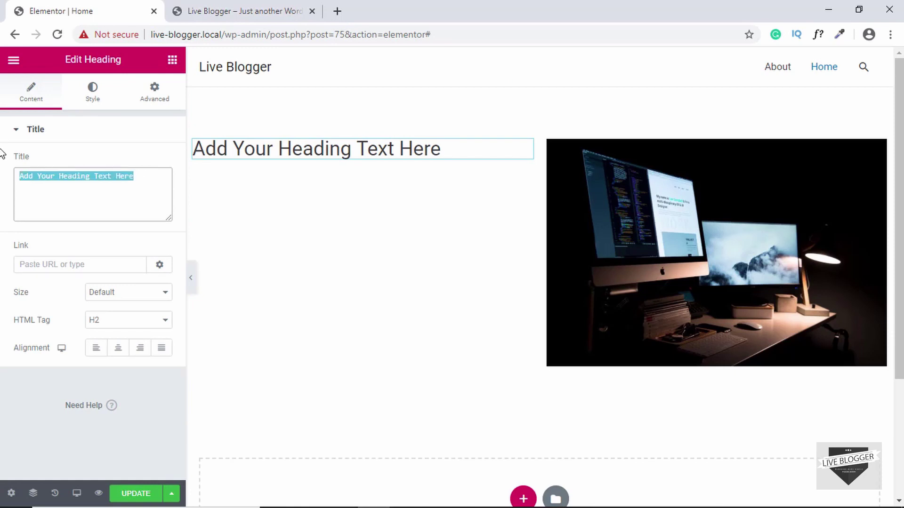
pyautogui.write('Liv')
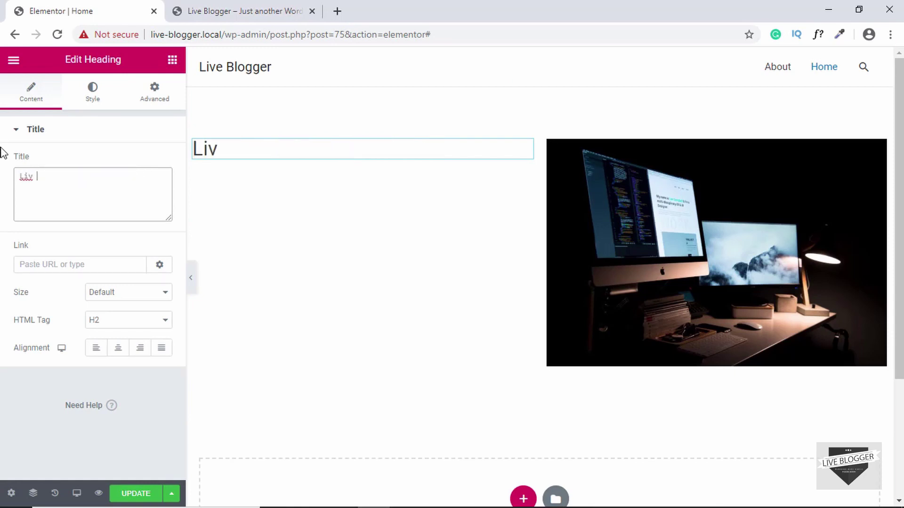
pyautogui.write('e Blogger')
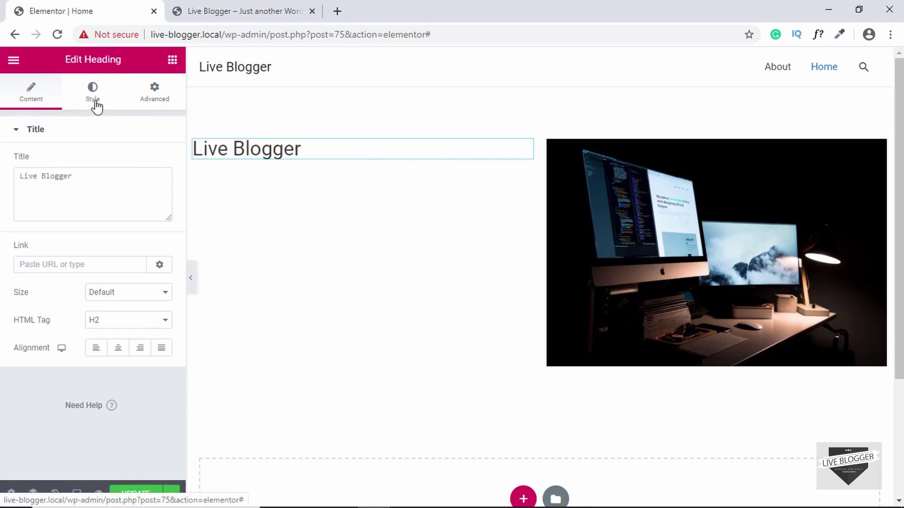
pyautogui.click(100, 98)
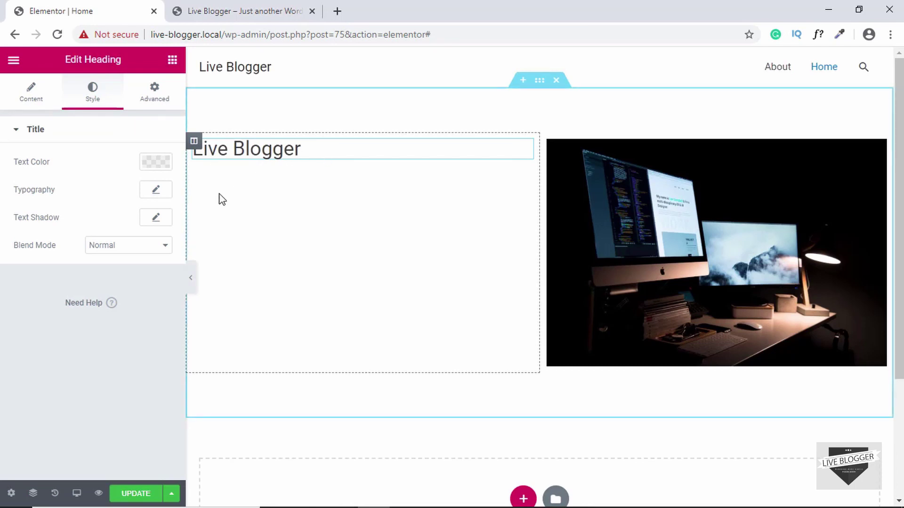
# Step: Set the heading typography to Roboto, weight 900, size 64 px
pyautogui.click(156, 191)
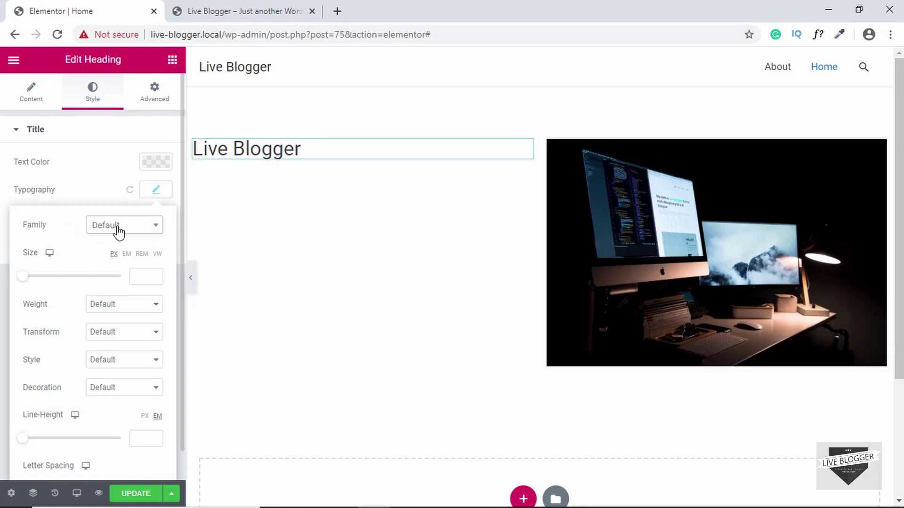
pyautogui.click(137, 233)
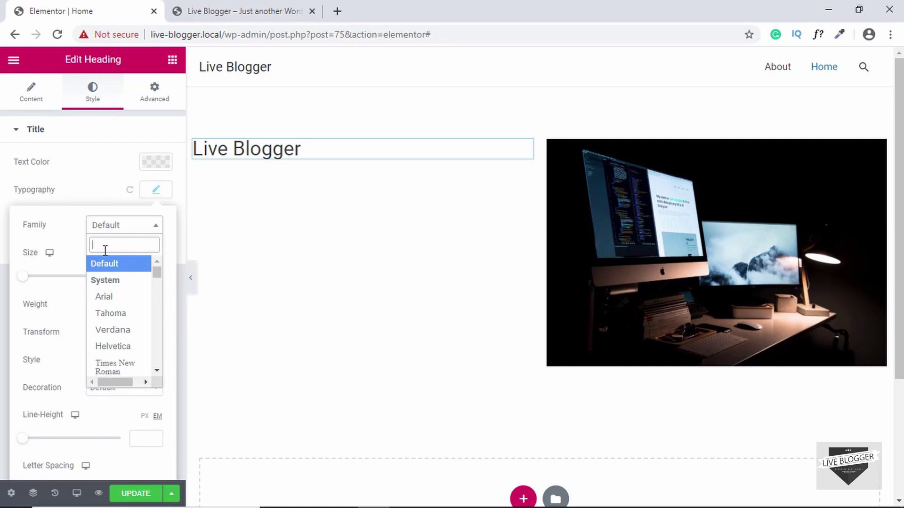
pyautogui.write('roboto')
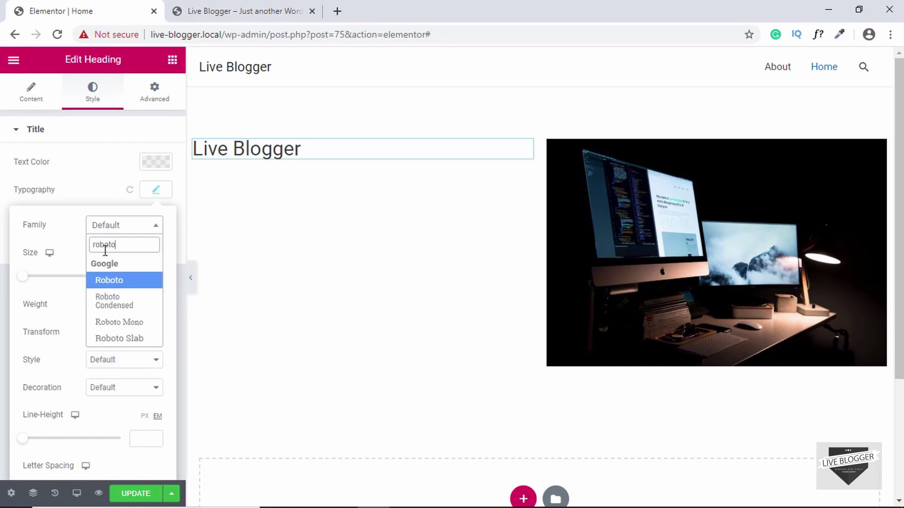
pyautogui.click(105, 281)
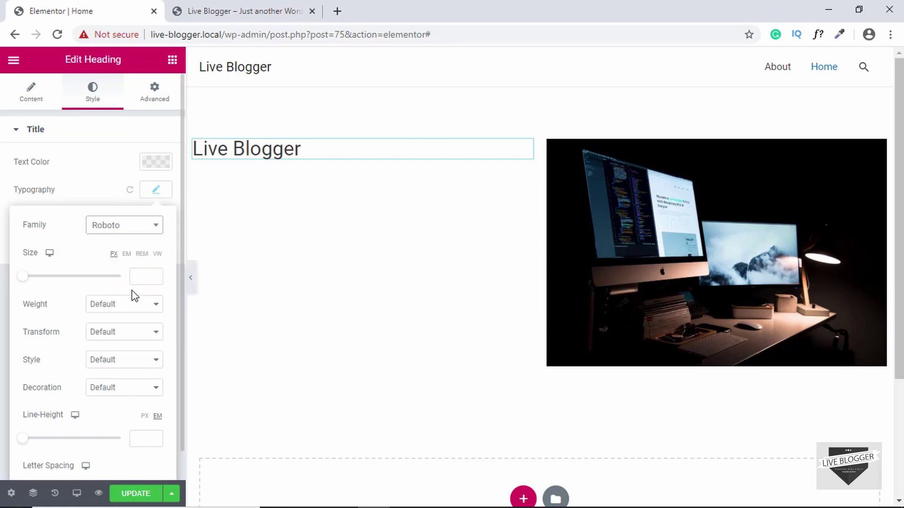
pyautogui.click(150, 308)
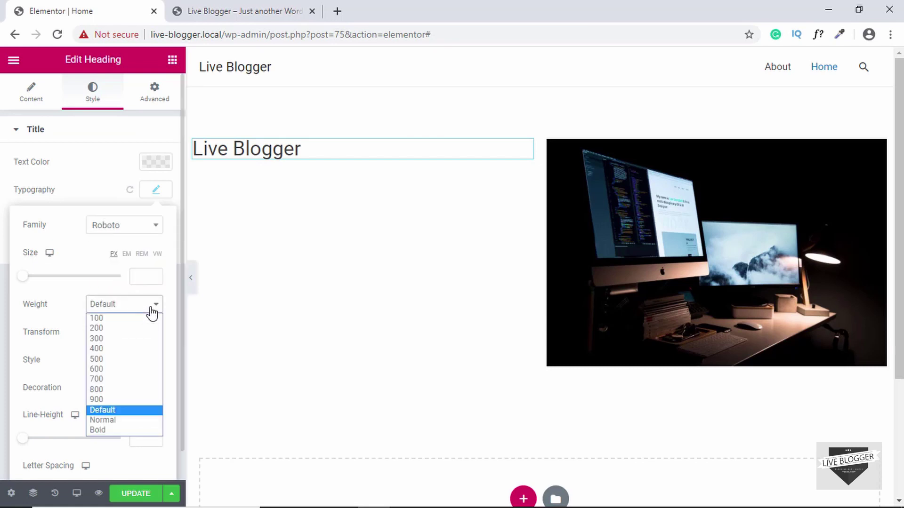
pyautogui.click(129, 398)
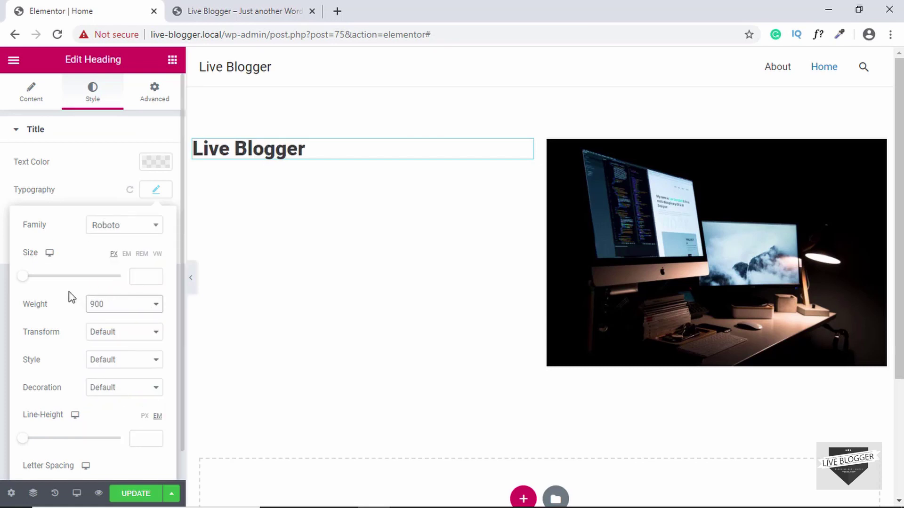
pyautogui.moveTo(25, 280); pyautogui.dragTo(49, 291)
pyautogui.moveTo(151, 276); pyautogui.dragTo(114, 283)
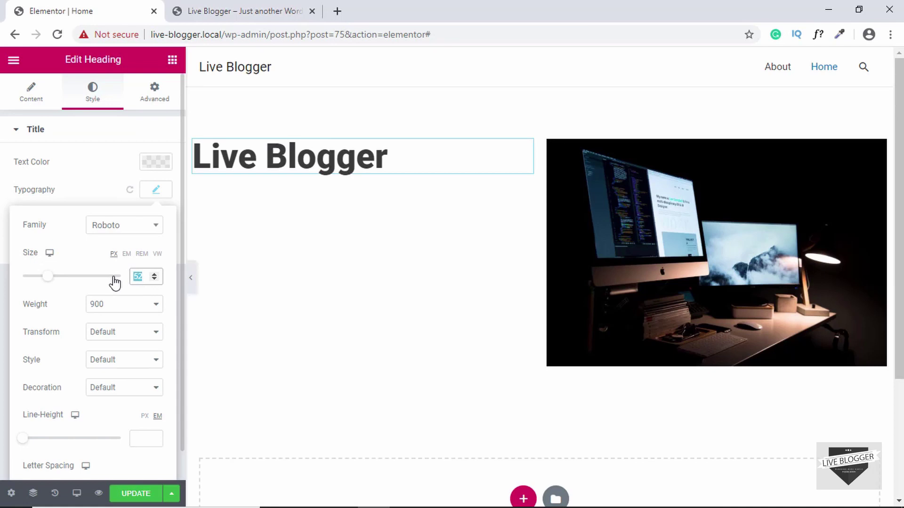
pyautogui.write('64')
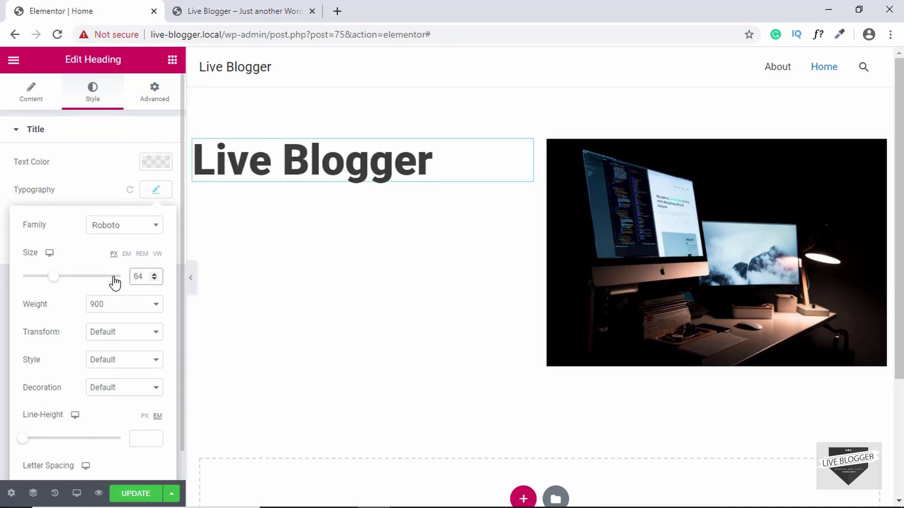
pyautogui.click(312, 225)
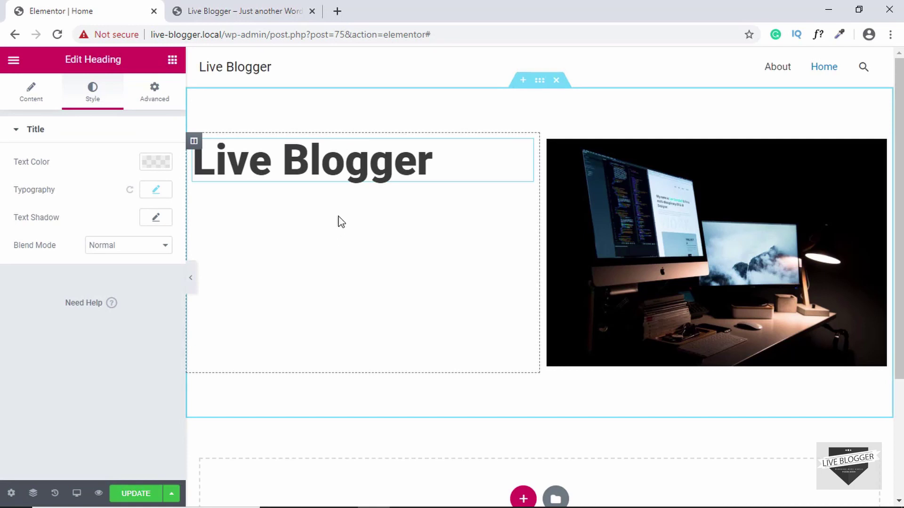
# Step: Add a Text Editor widget under the heading reading 'Learn to design websites and mobile applications from scratch.'
pyautogui.click(173, 63)
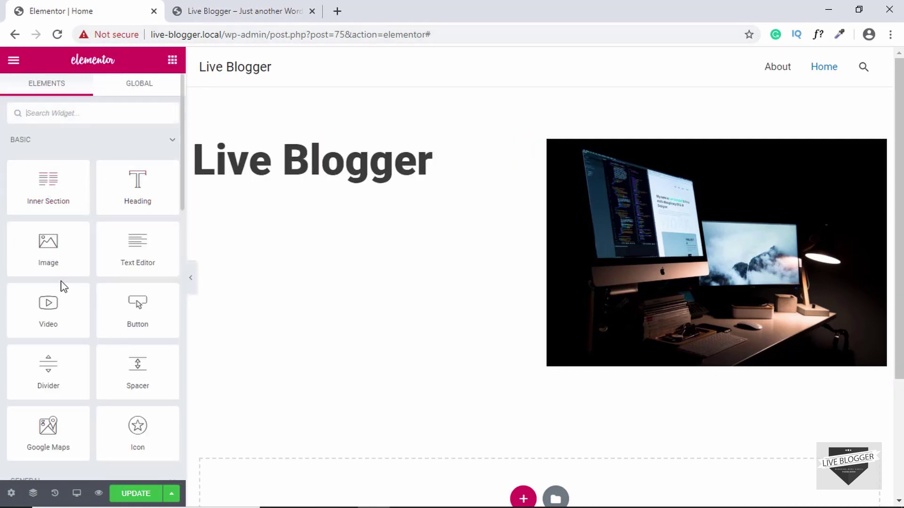
pyautogui.moveTo(128, 259); pyautogui.dragTo(310, 181)
pyautogui.write('Learn to design websites ')
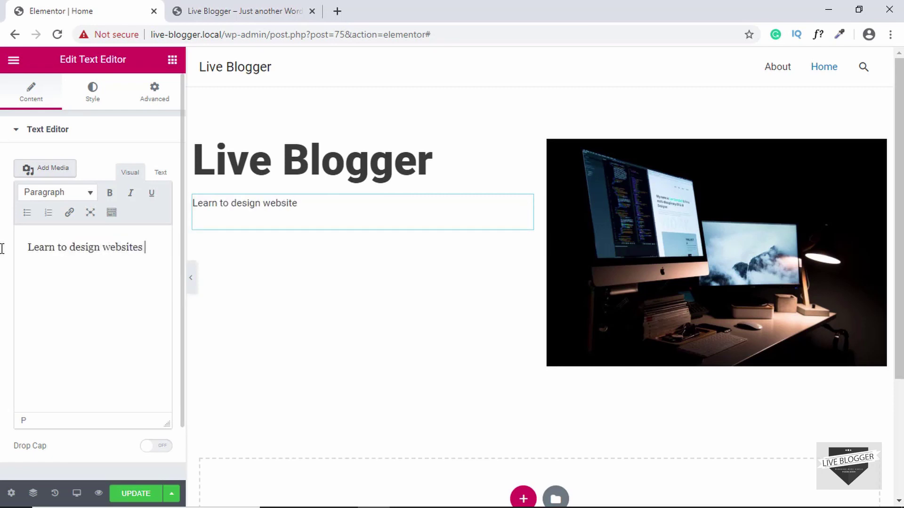
pyautogui.write('and mobile applications from scratch.')
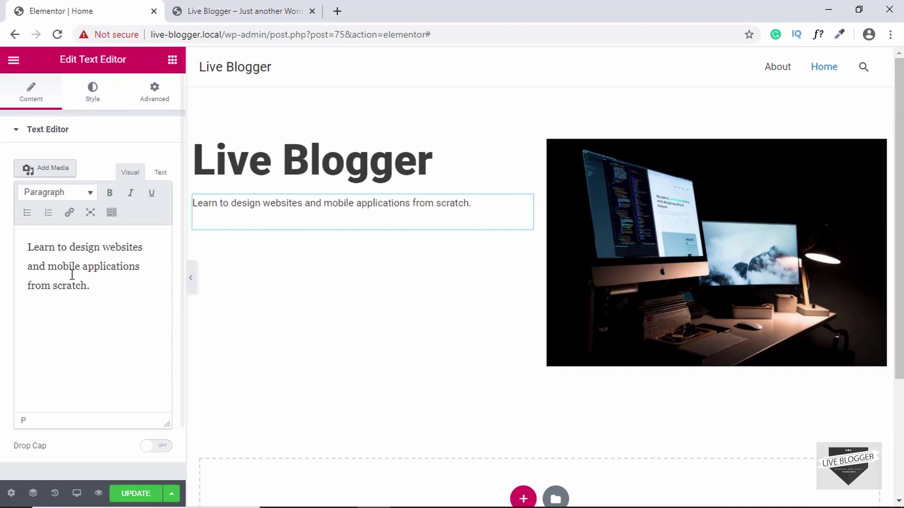
# Step: Give the subtitle text a 28 px size and 1.4 em line height
pyautogui.click(94, 97)
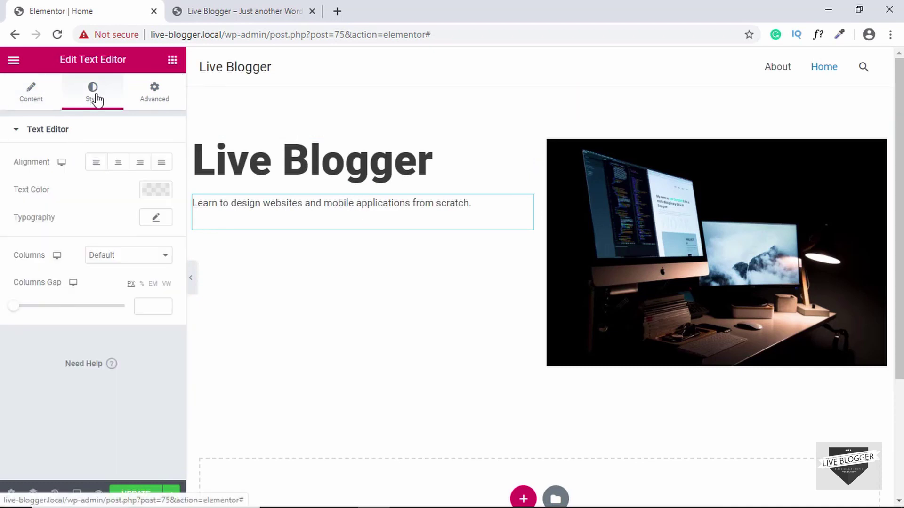
pyautogui.click(157, 219)
pyautogui.click(24, 305)
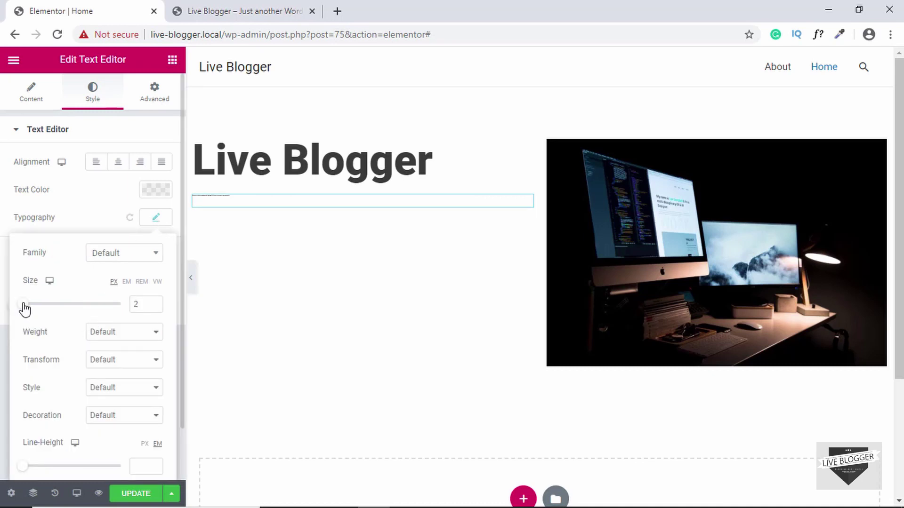
pyautogui.moveTo(25, 309); pyautogui.dragTo(38, 311)
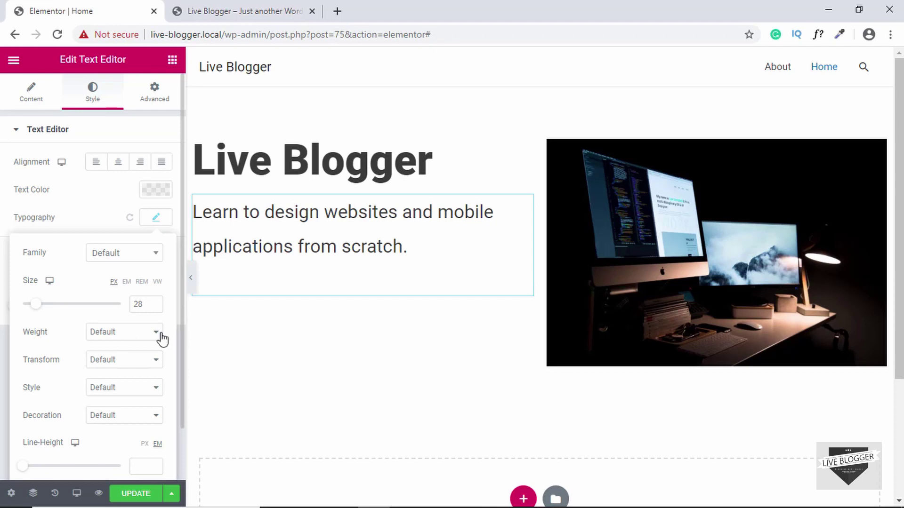
pyautogui.scroll(-1, 161, 338)
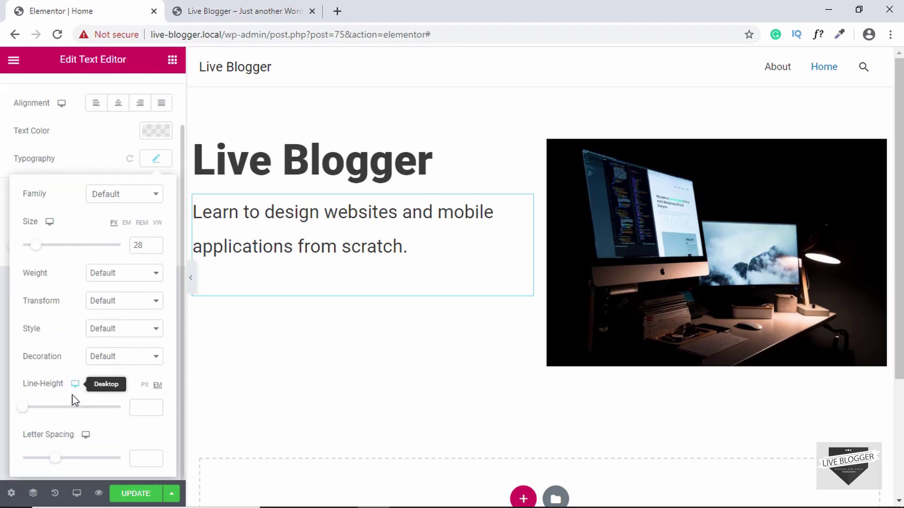
pyautogui.click(35, 408)
pyautogui.moveTo(36, 410); pyautogui.dragTo(39, 415)
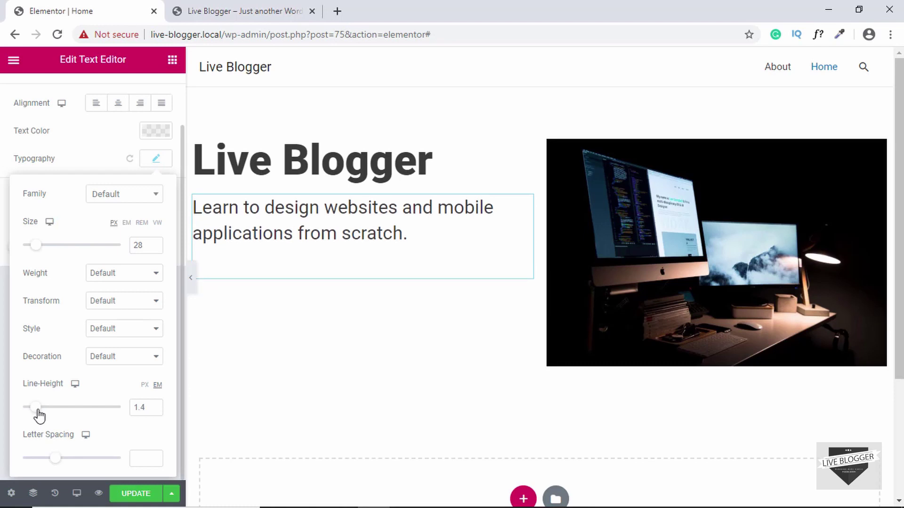
pyautogui.click(274, 256)
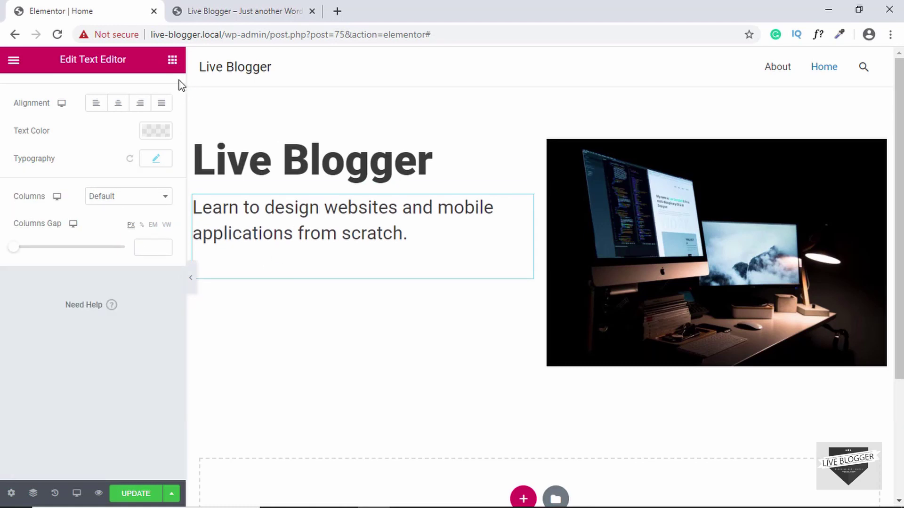
# Step: Add a Button widget under the subtitle labelled 'Learn More'
pyautogui.click(172, 60)
pyautogui.moveTo(138, 305); pyautogui.dragTo(311, 278)
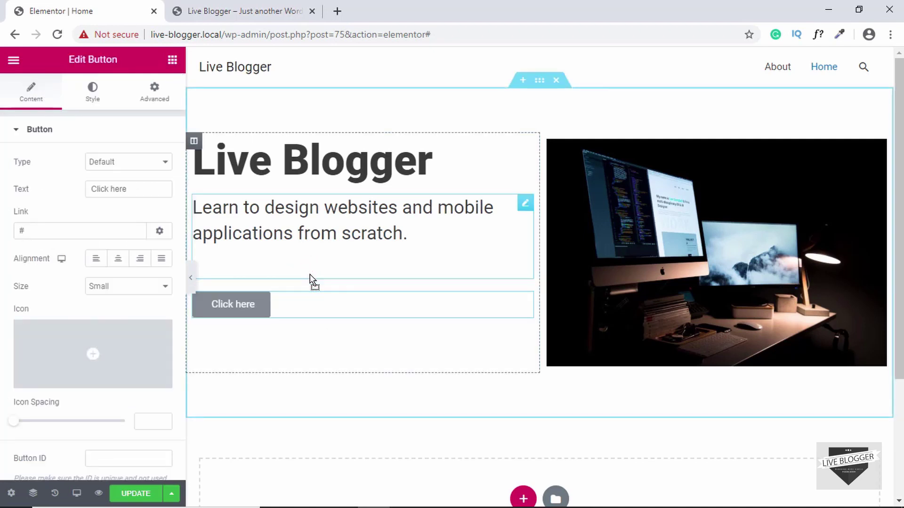
pyautogui.moveTo(139, 189); pyautogui.dragTo(3, 188)
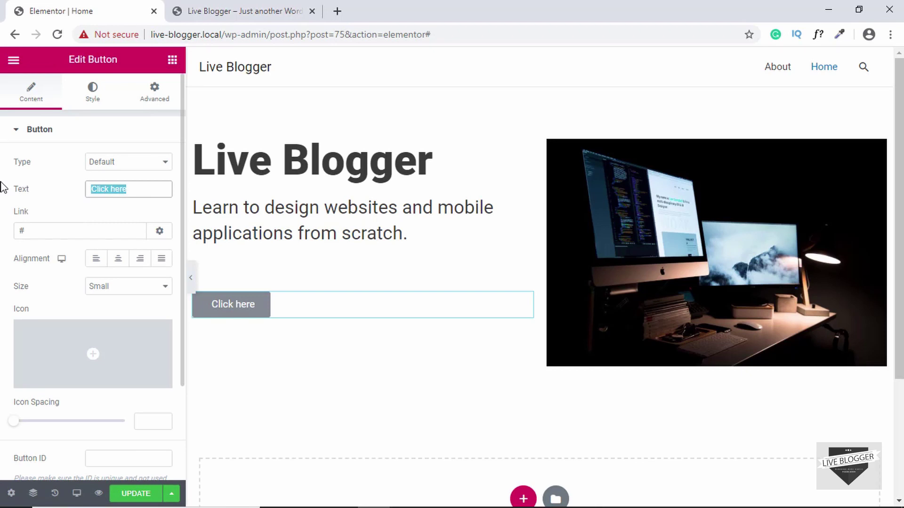
pyautogui.write('Learn more')
pyautogui.press('BackSpace')
pyautogui.press('BackSpace')
pyautogui.press('BackSpace')
pyautogui.press('BackSpace')
pyautogui.press('BackSpace')
pyautogui.write('More')
pyautogui.click(44, 231)
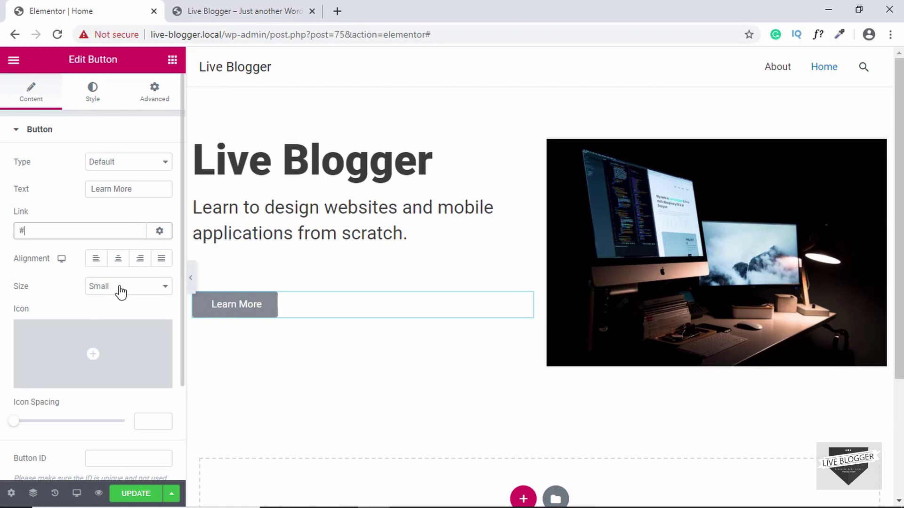
# Step: Set the Learn More button's size to Medium
pyautogui.click(141, 288)
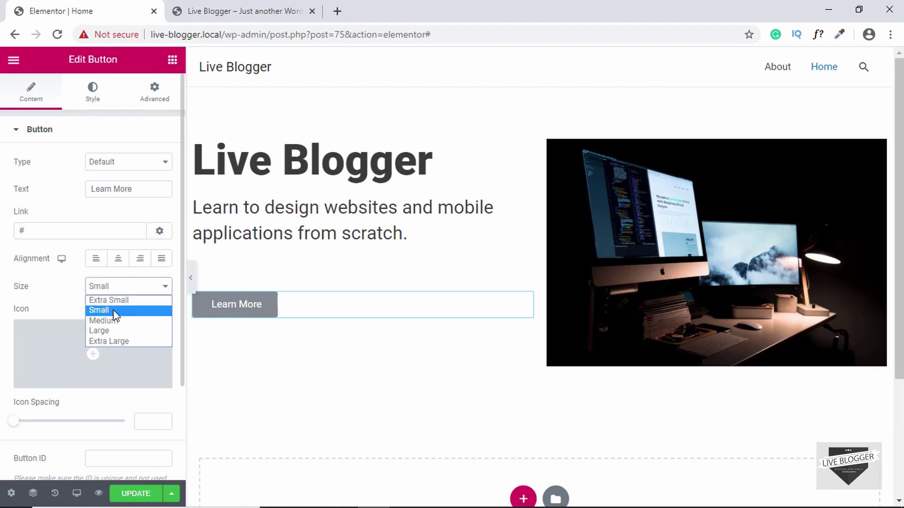
pyautogui.click(136, 321)
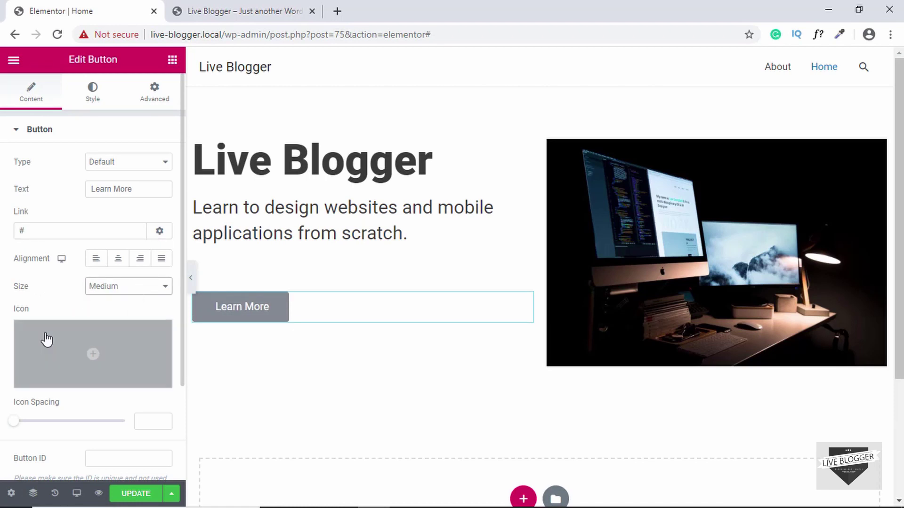
pyautogui.moveTo(44, 339)
pyautogui.scroll(-1, 45, 339)
pyautogui.scroll(1, 44, 309)
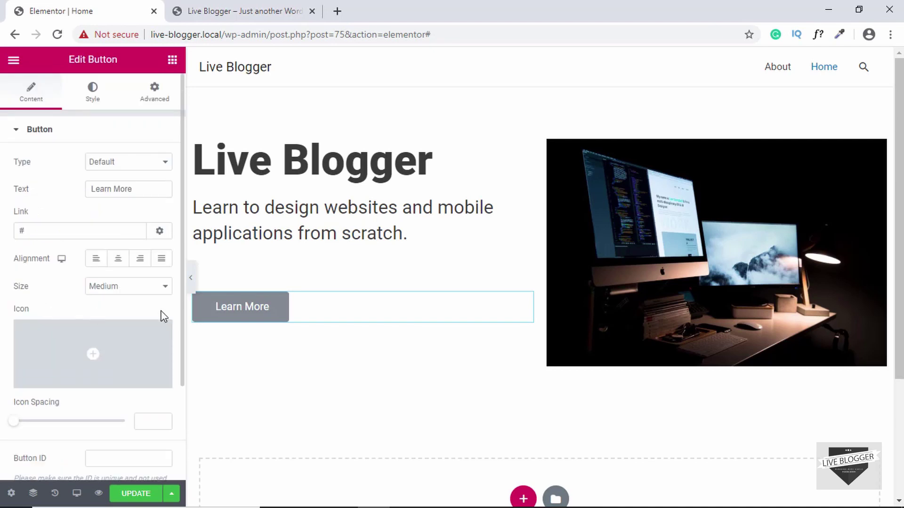
pyautogui.moveTo(92, 349)
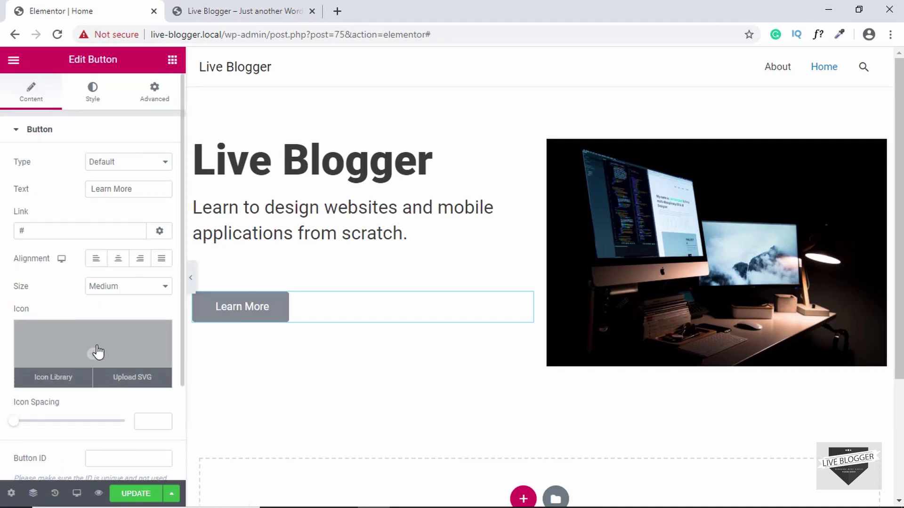
# Step: Add the Info circle icon from the icon library to the Learn More button
pyautogui.click(97, 352)
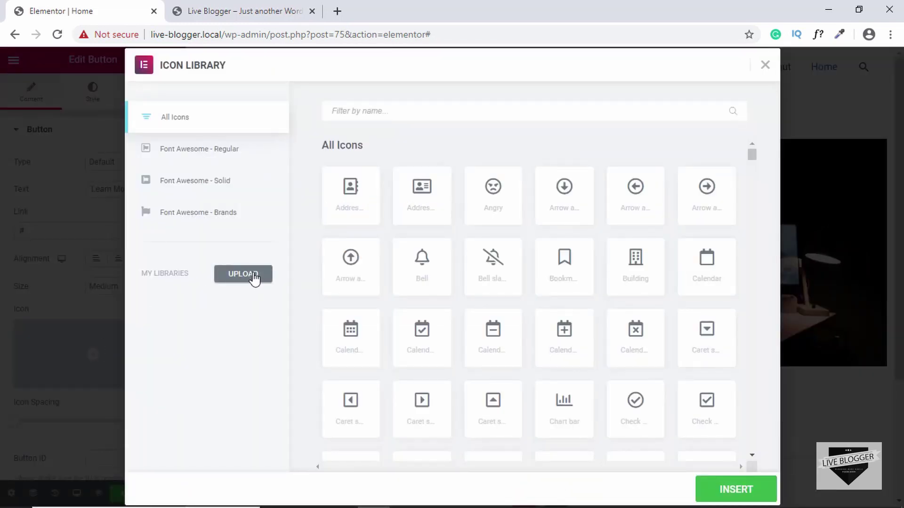
pyautogui.click(424, 112)
pyautogui.write('info')
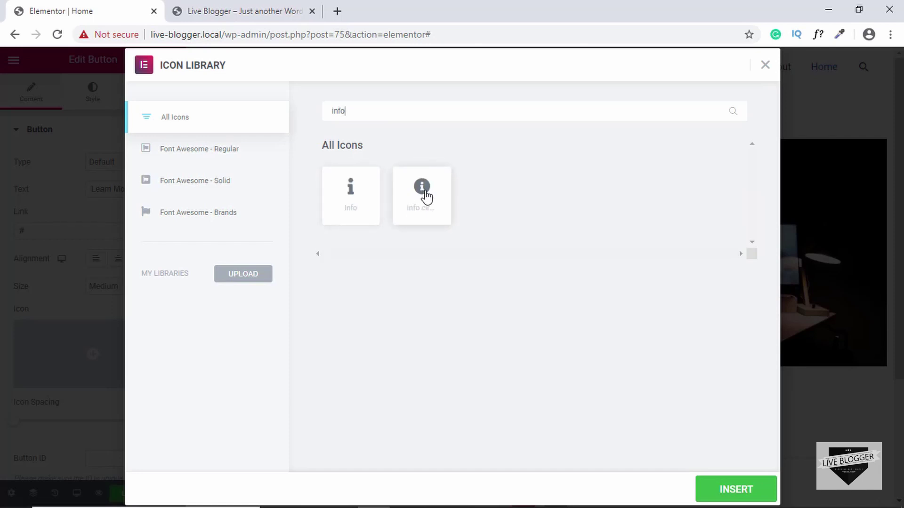
pyautogui.click(426, 197)
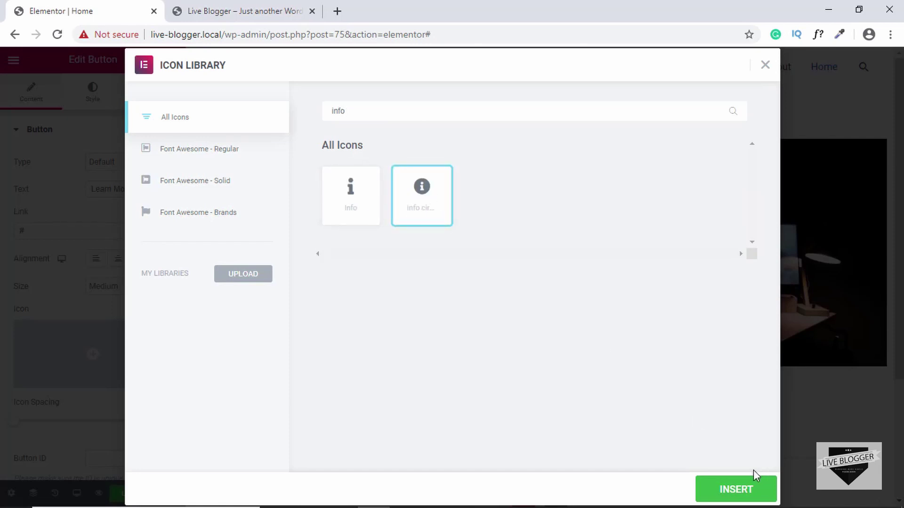
pyautogui.click(723, 493)
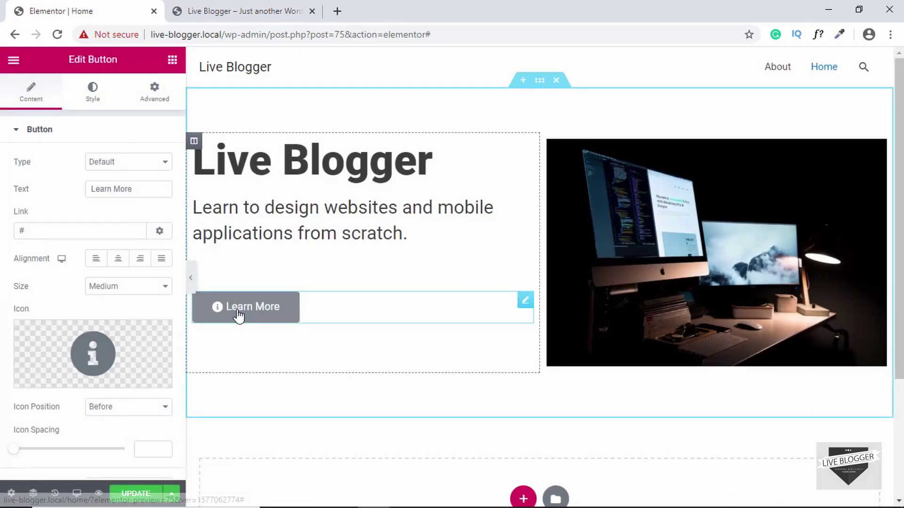
# Step: Set the button's Icon Spacing to 18 px
pyautogui.scroll(-2, 104, 348)
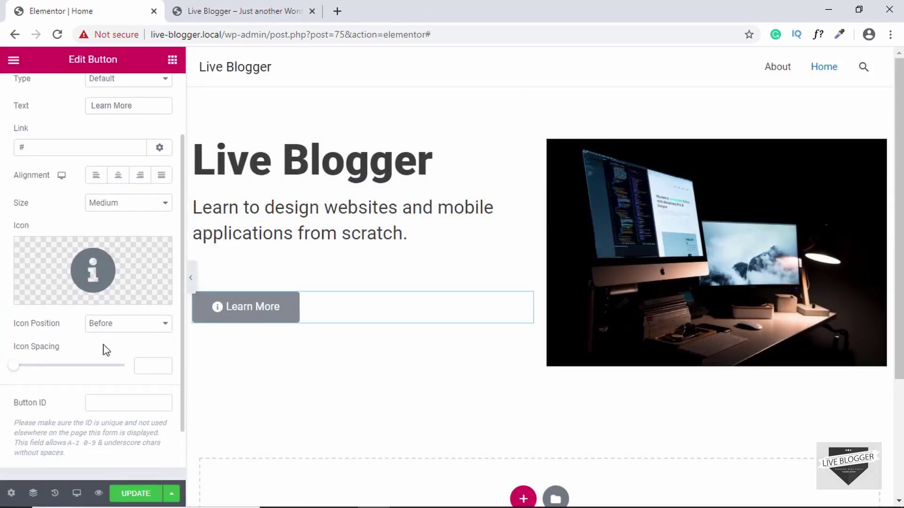
pyautogui.scroll(-1, 106, 350)
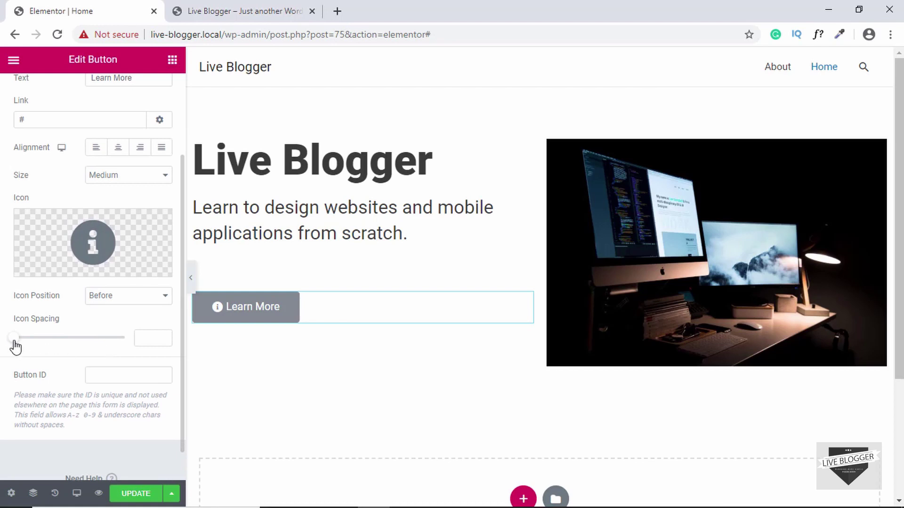
pyautogui.moveTo(14, 342); pyautogui.dragTo(56, 352)
pyautogui.scroll(3, 87, 287)
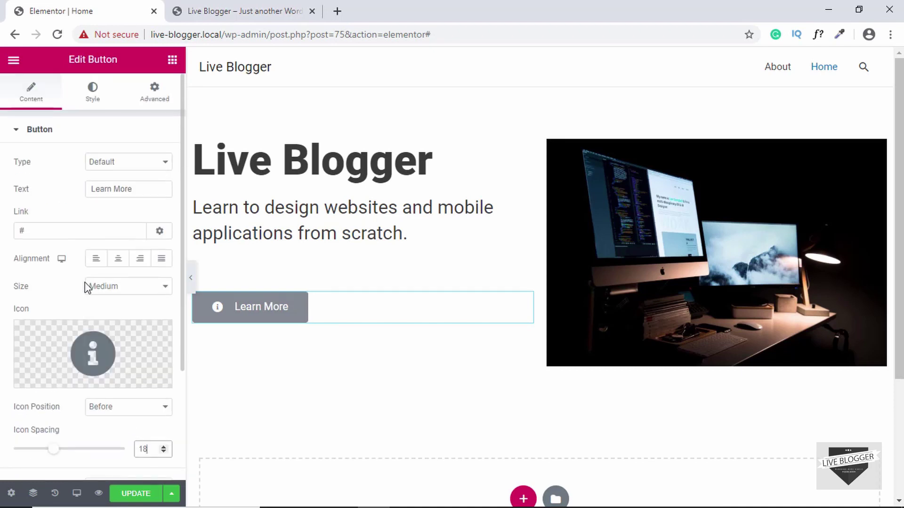
# Step: In the Style typography settings, set the button text Transform to Uppercase
pyautogui.click(94, 97)
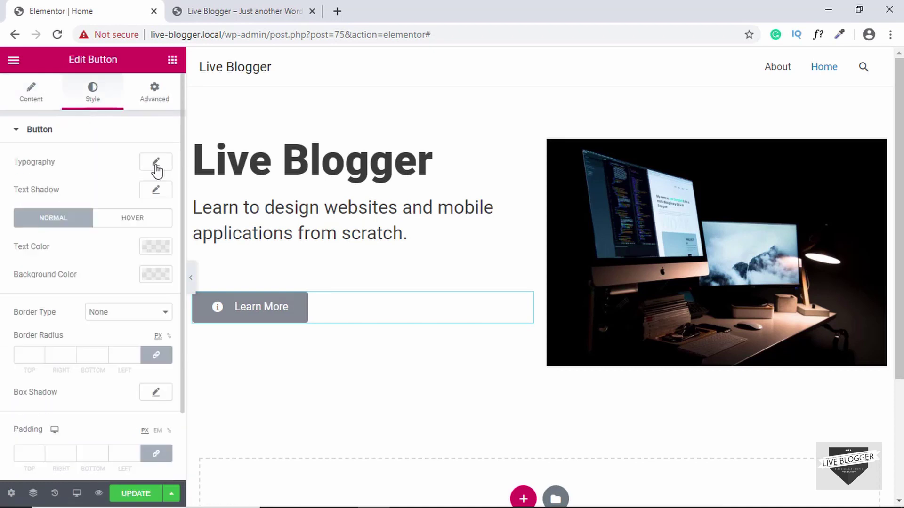
pyautogui.click(155, 163)
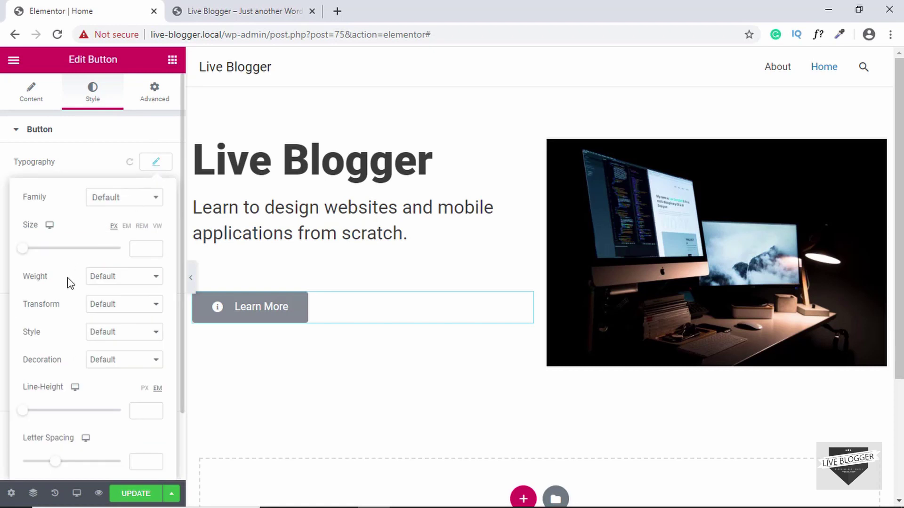
pyautogui.click(128, 306)
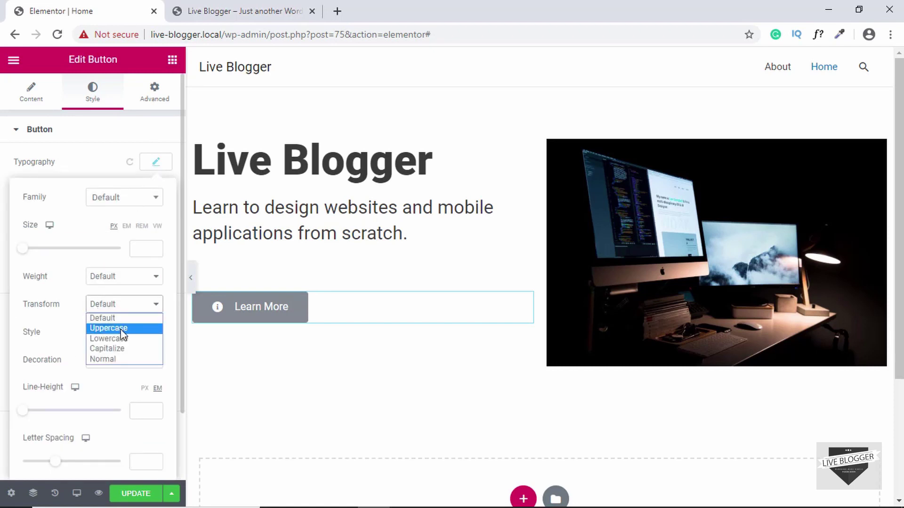
pyautogui.click(128, 329)
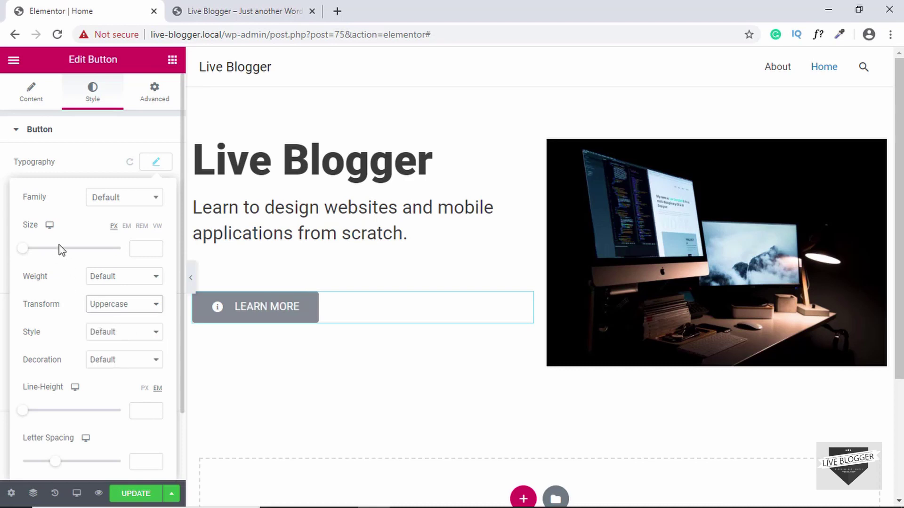
pyautogui.click(72, 161)
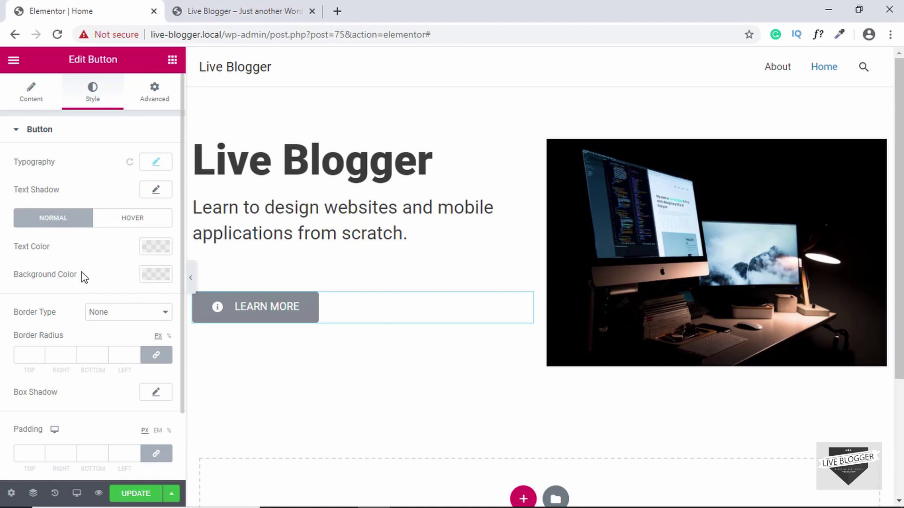
# Step: Set the button background colour to bright green #25DD3F and copy its hex value
pyautogui.click(161, 281)
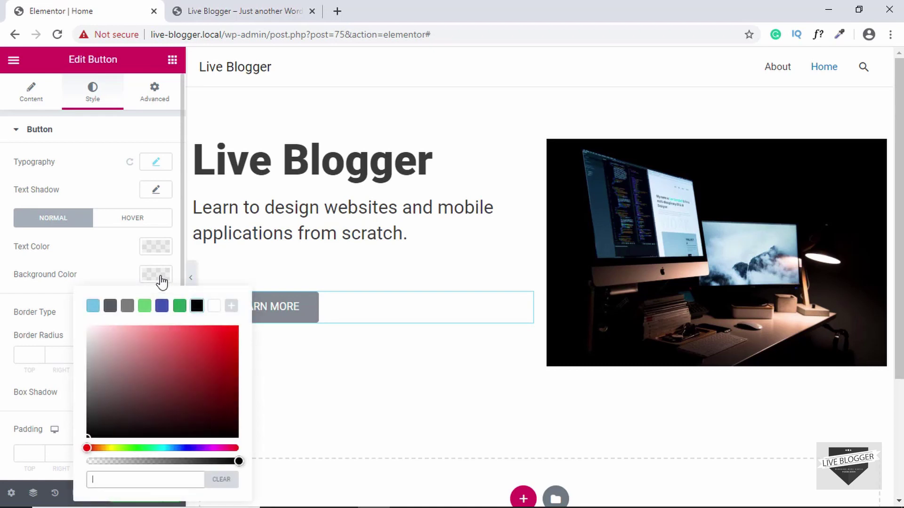
pyautogui.click(146, 307)
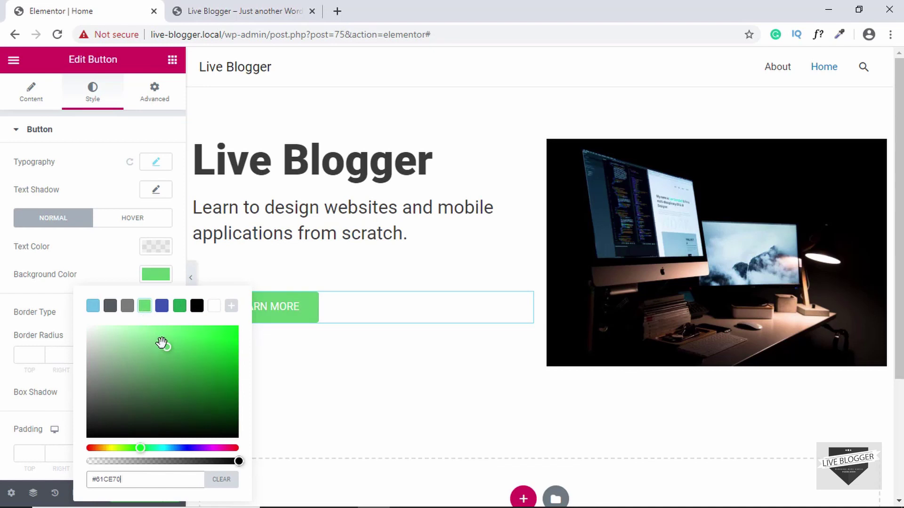
pyautogui.moveTo(171, 352); pyautogui.dragTo(212, 341)
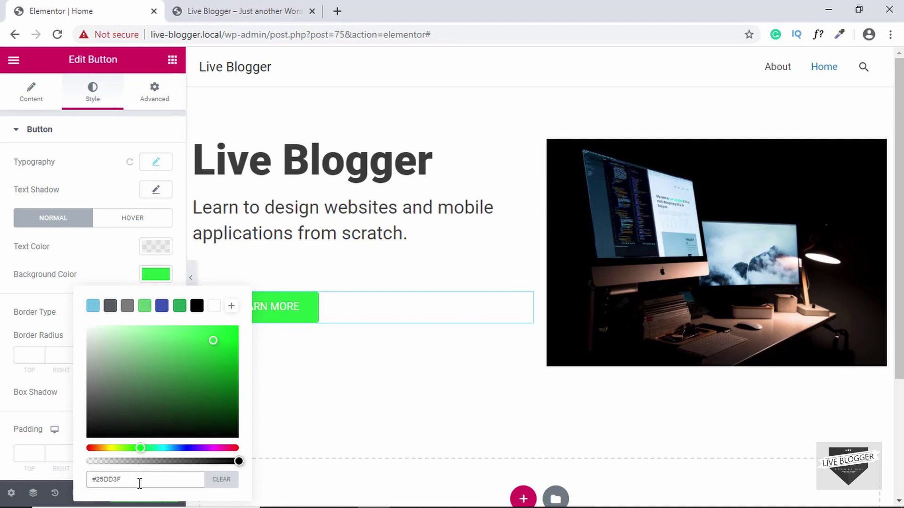
pyautogui.tripleClick(105, 476)
pyautogui.hotkey('ctrl', 'c')
pyautogui.click(101, 267)
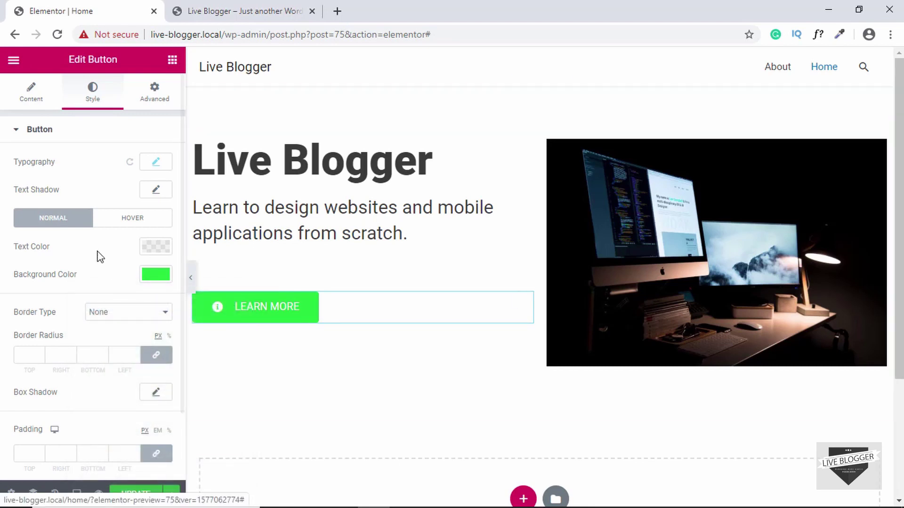
# Step: Give the button a darker green (#1D9F2F) hover background colour
pyautogui.click(134, 219)
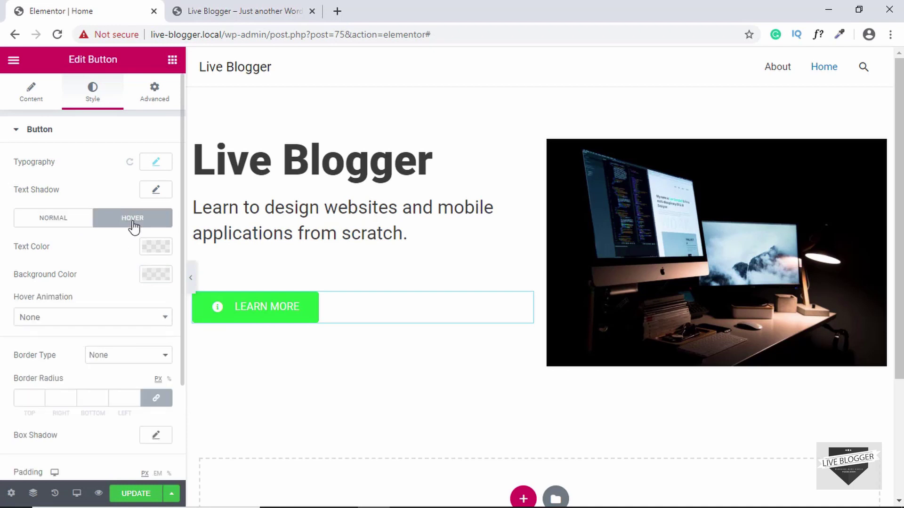
pyautogui.click(156, 274)
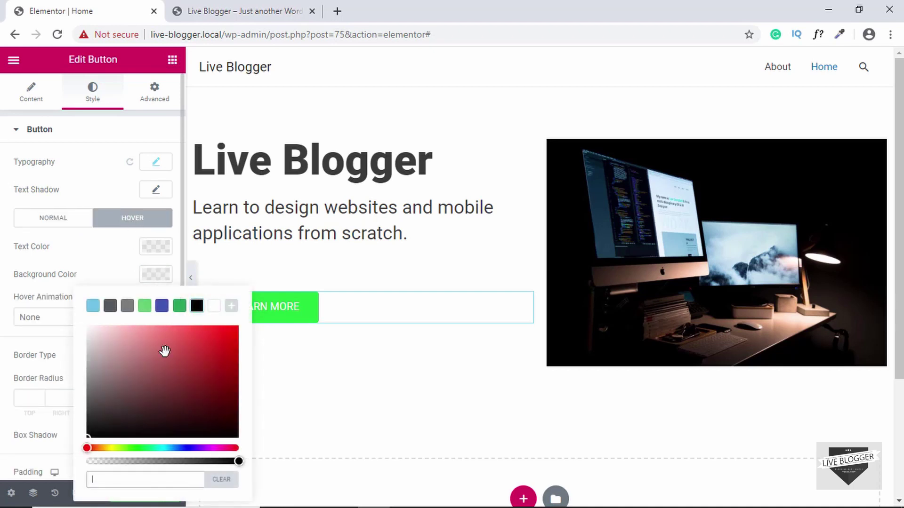
pyautogui.click(133, 482)
pyautogui.hotkey('ctrl', 'v')
pyautogui.moveTo(202, 362)
pyautogui.mouseDown()
pyautogui.moveTo(207, 351)
pyautogui.moveTo(211, 365)
pyautogui.mouseUp()
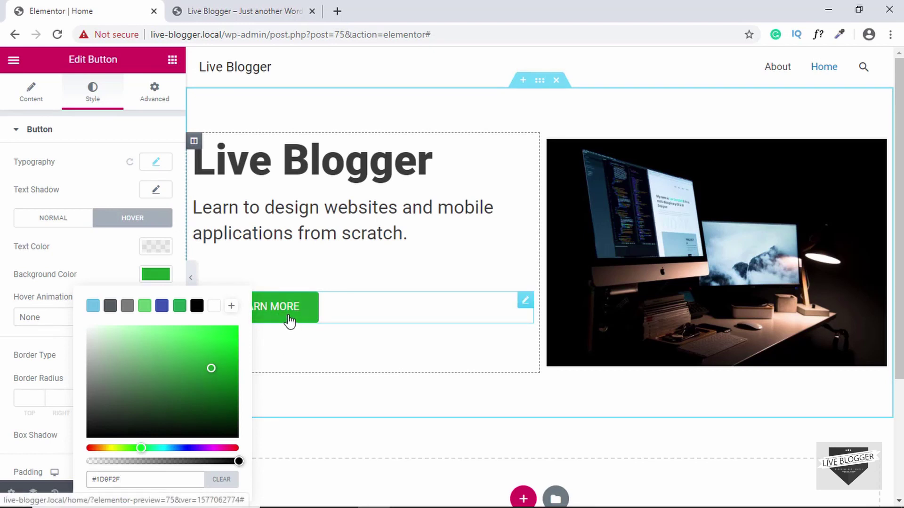
pyautogui.click(90, 255)
# Step: Set the button's hover animation to Grow and save the page with Update
pyautogui.click(125, 323)
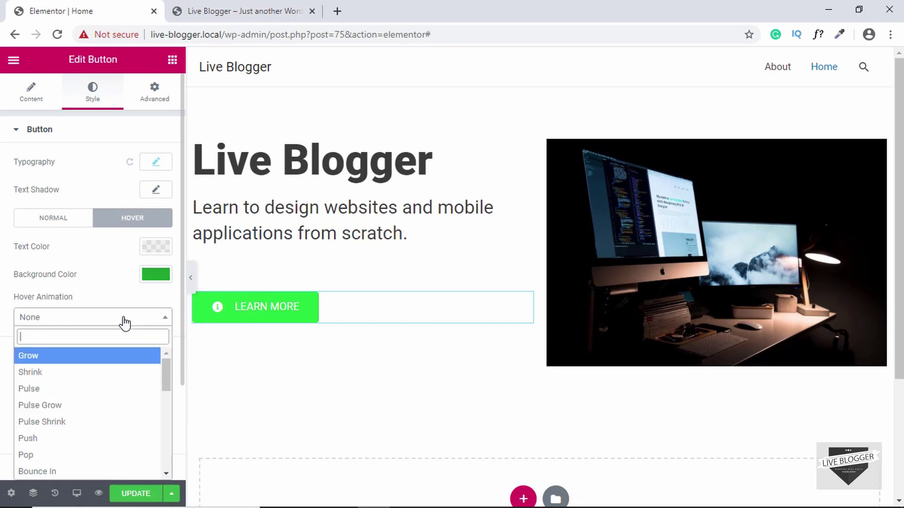
pyautogui.click(102, 373)
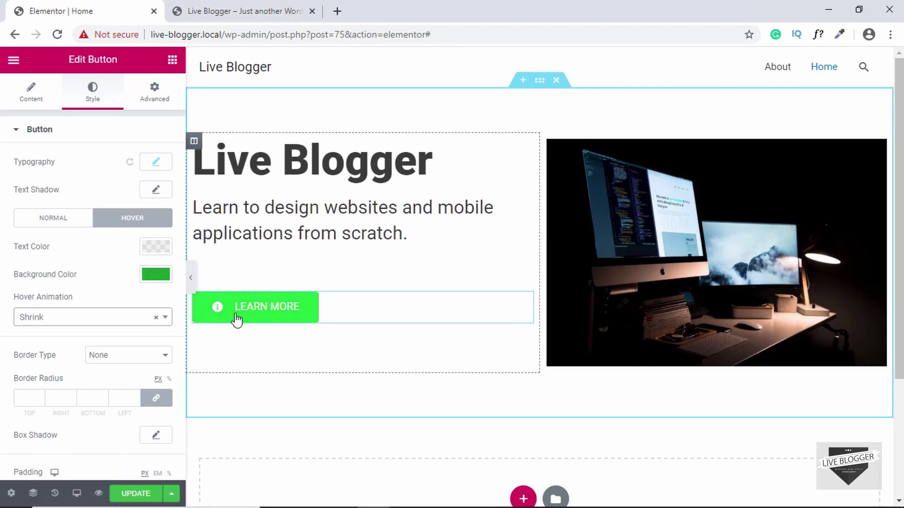
pyautogui.click(131, 317)
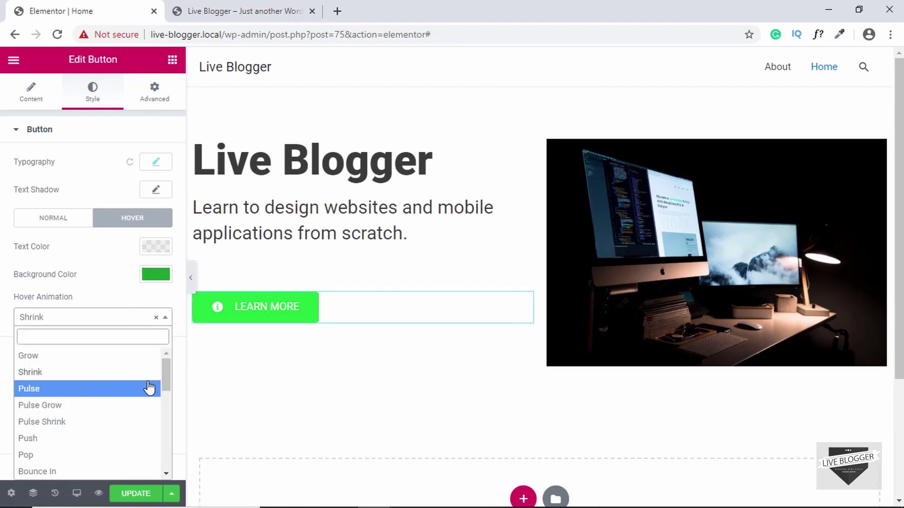
pyautogui.moveTo(169, 380)
pyautogui.mouseDown()
pyautogui.moveTo(165, 459)
pyautogui.moveTo(165, 362)
pyautogui.mouseUp()
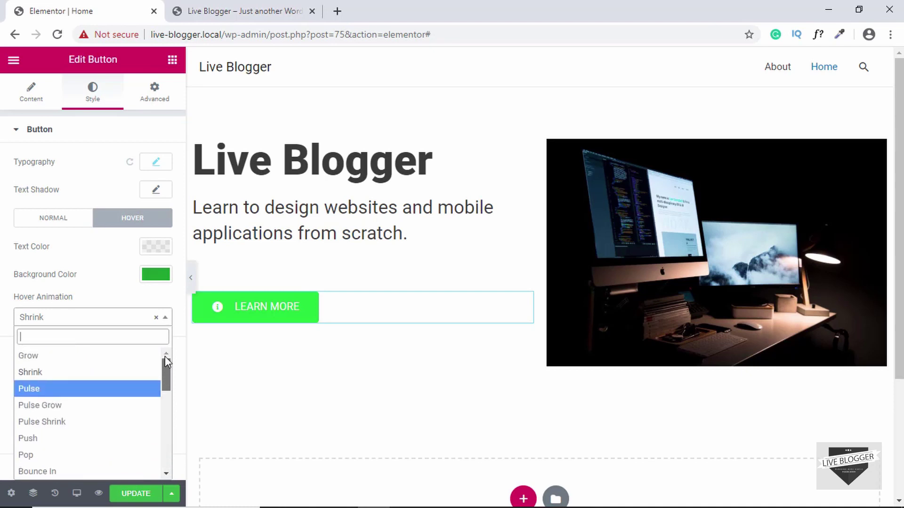
pyautogui.click(90, 363)
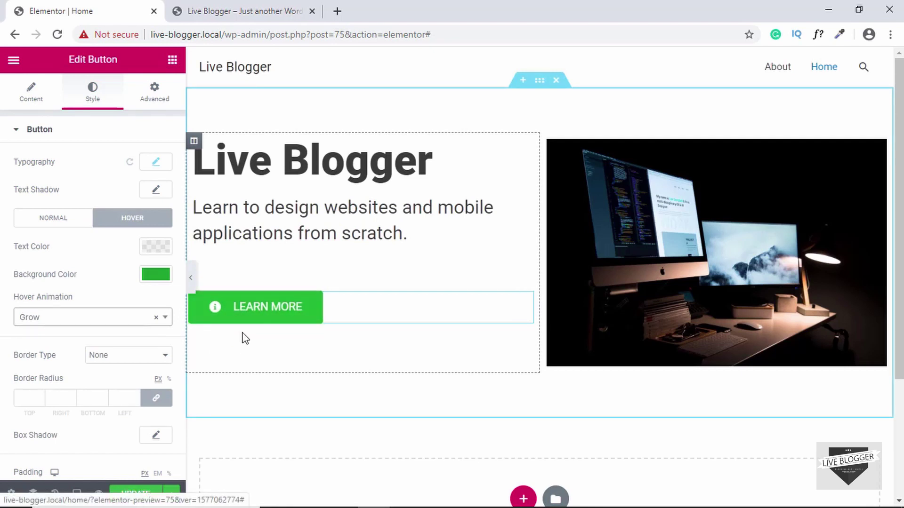
pyautogui.scroll(-3, 97, 334)
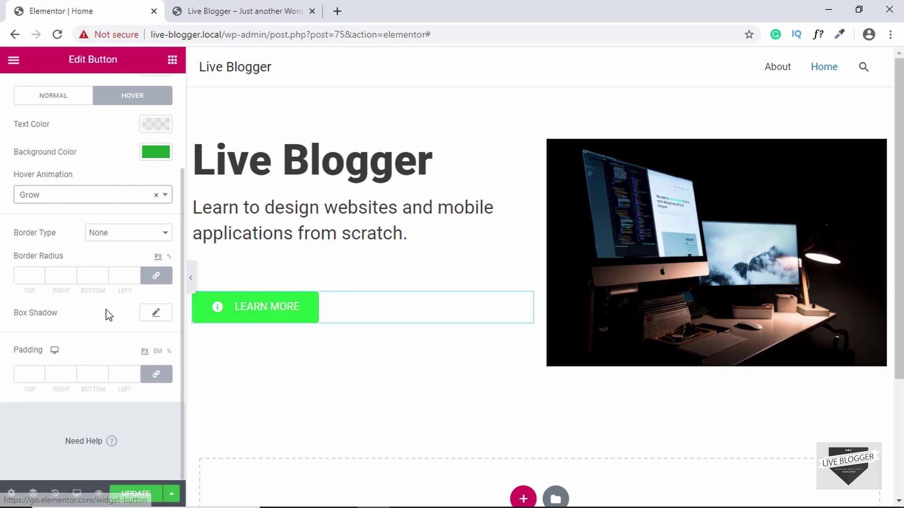
pyautogui.scroll(3, 107, 316)
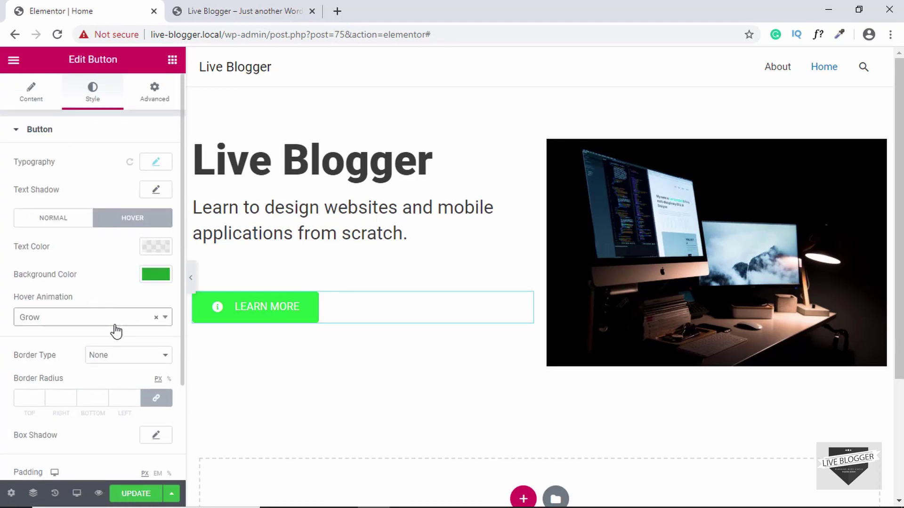
pyautogui.click(131, 494)
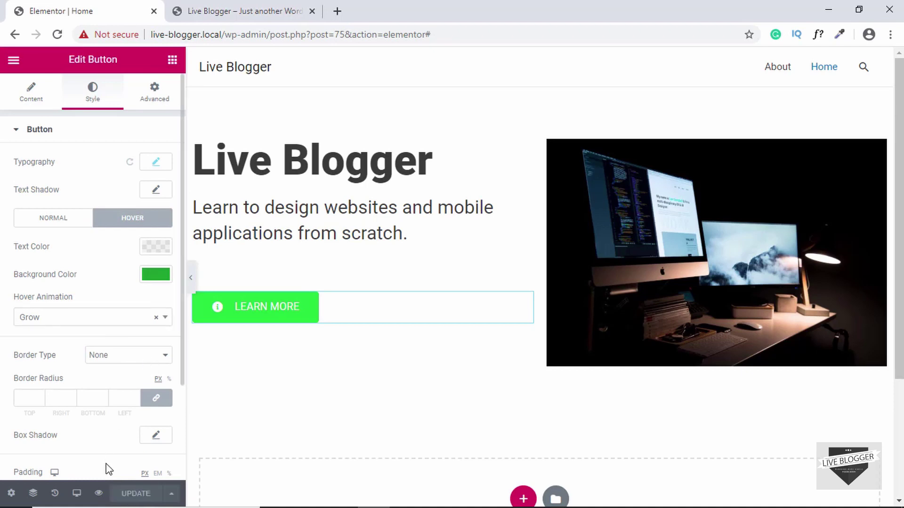
# Step: Preview the Home page in the Home – Live Blogger tab, close the old tab, then return to Elementor
pyautogui.click(99, 495)
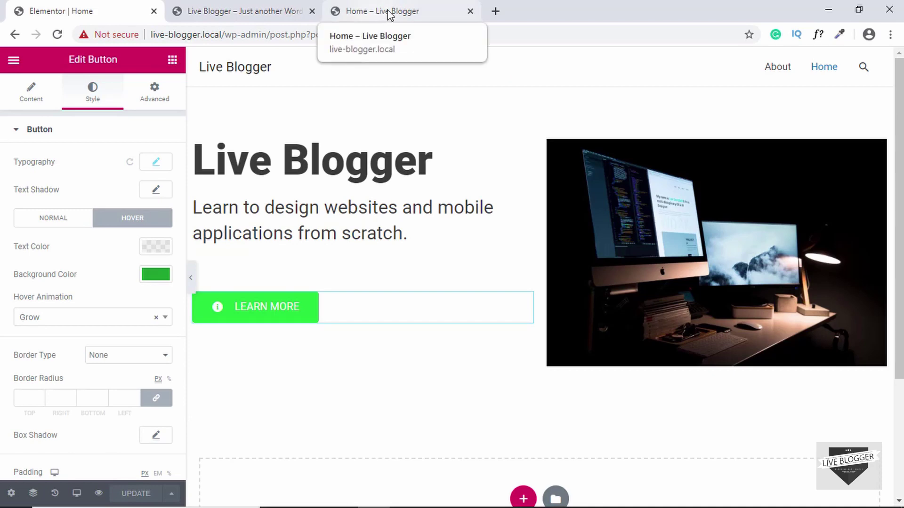
pyautogui.click(389, 15)
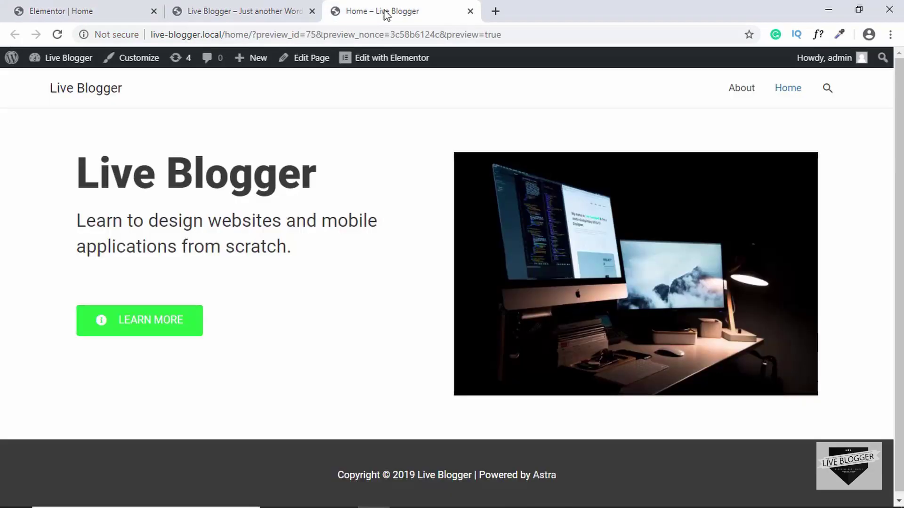
pyautogui.click(312, 11)
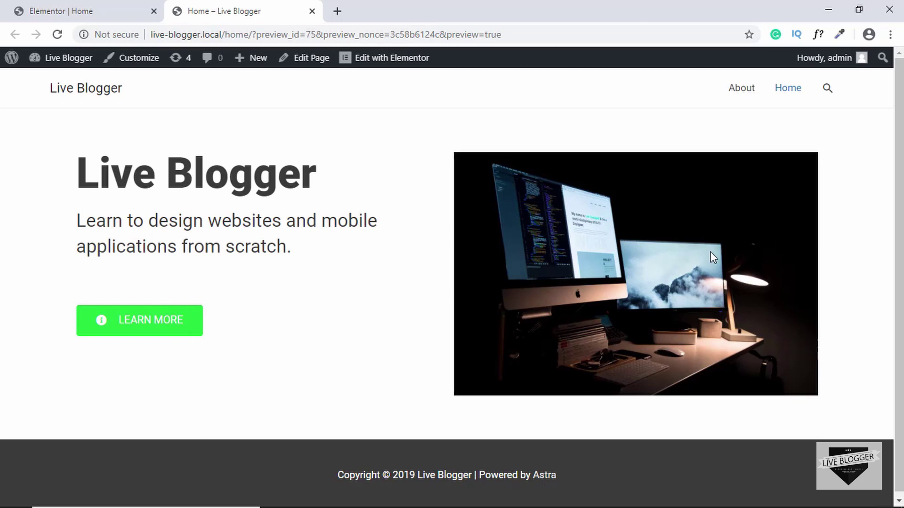
pyautogui.click(90, 7)
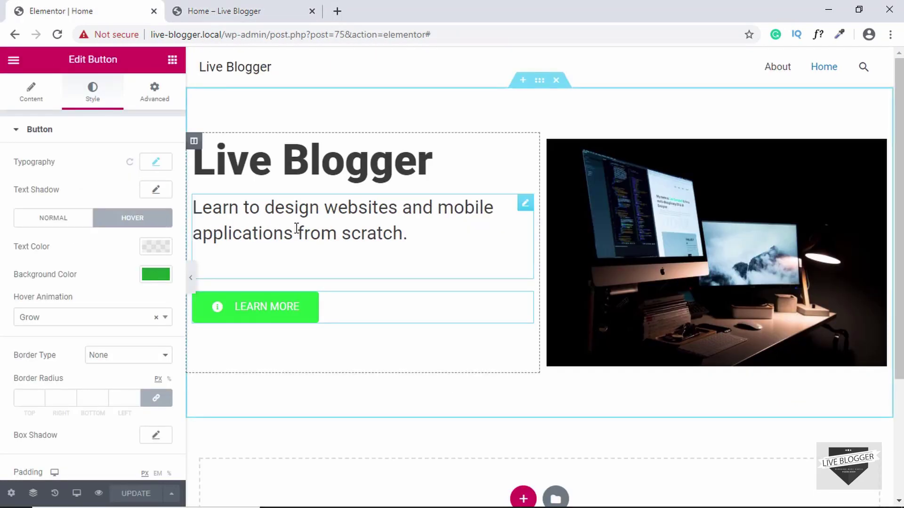
# Step: Unlink the subtitle's Advanced margins and set its bottom margin to -41 px
pyautogui.click(309, 265)
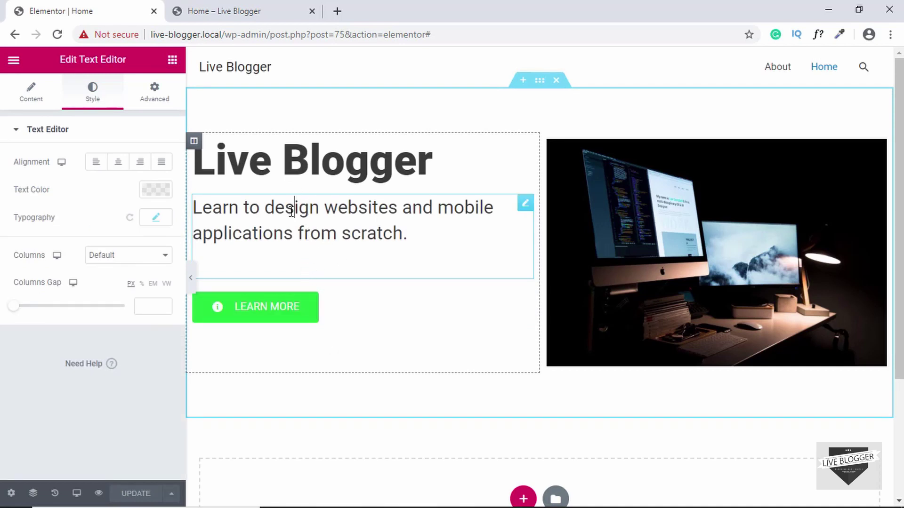
pyautogui.click(164, 93)
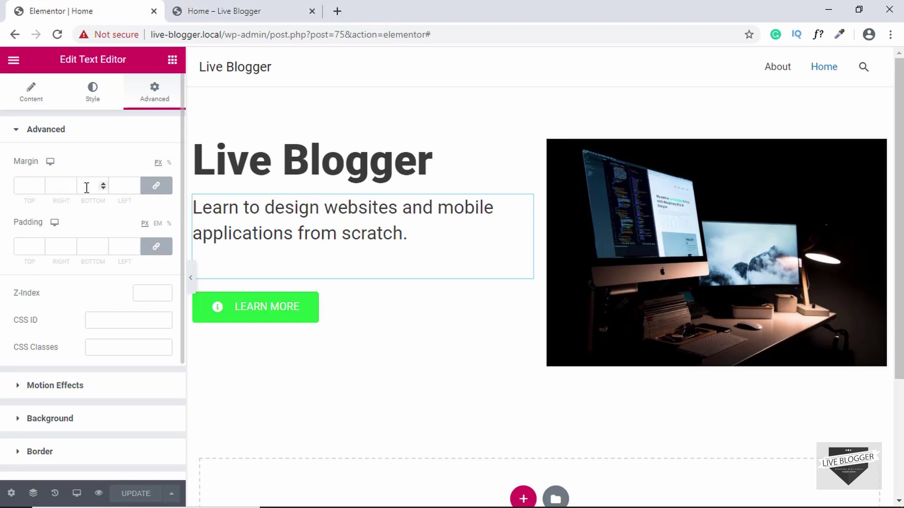
pyautogui.click(157, 186)
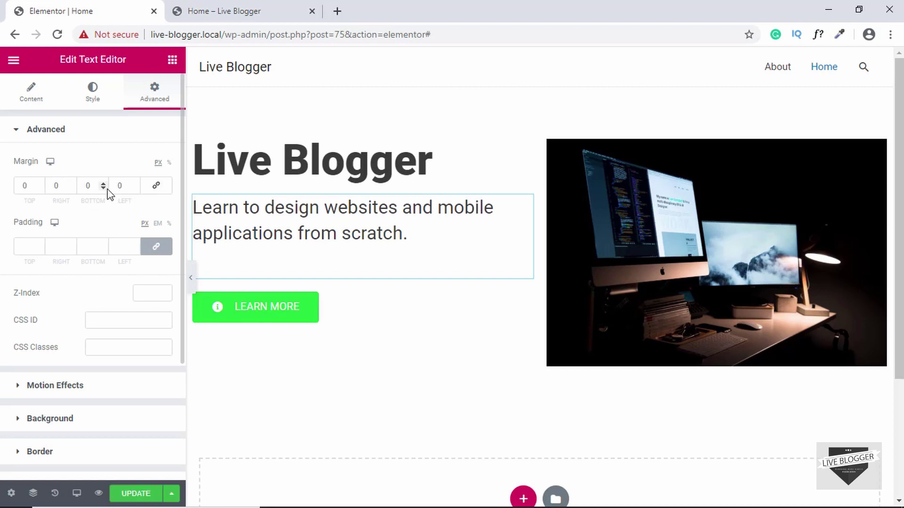
pyautogui.click(91, 187)
pyautogui.press('Down')
pyautogui.press('Down')
pyautogui.press('Down')
pyautogui.press('Down')
pyautogui.press('Down')
pyautogui.press('Down')
pyautogui.press('Down')
pyautogui.press('Down')
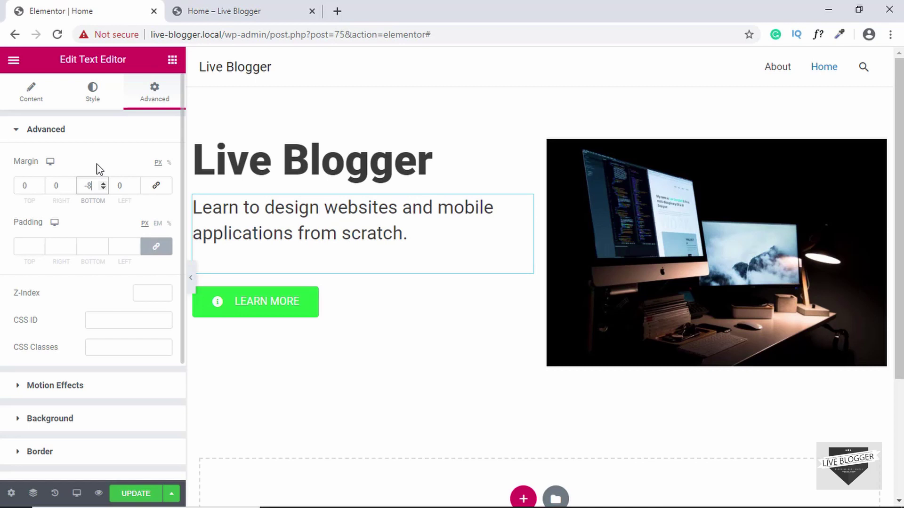
pyautogui.press('Down')
pyautogui.press('Down')
pyautogui.press('Down')
pyautogui.press('Down')
pyautogui.press('Down')
pyautogui.press('Down')
pyautogui.press('Down')
pyautogui.press('Down')
pyautogui.press('Down')
pyautogui.press('Down')
pyautogui.press('Down')
pyautogui.press('Down')
pyautogui.press('Down')
pyautogui.press('Down')
pyautogui.press('Down')
pyautogui.press('Down')
pyautogui.press('Down')
pyautogui.press('Down')
pyautogui.press('Down')
pyautogui.press('Down')
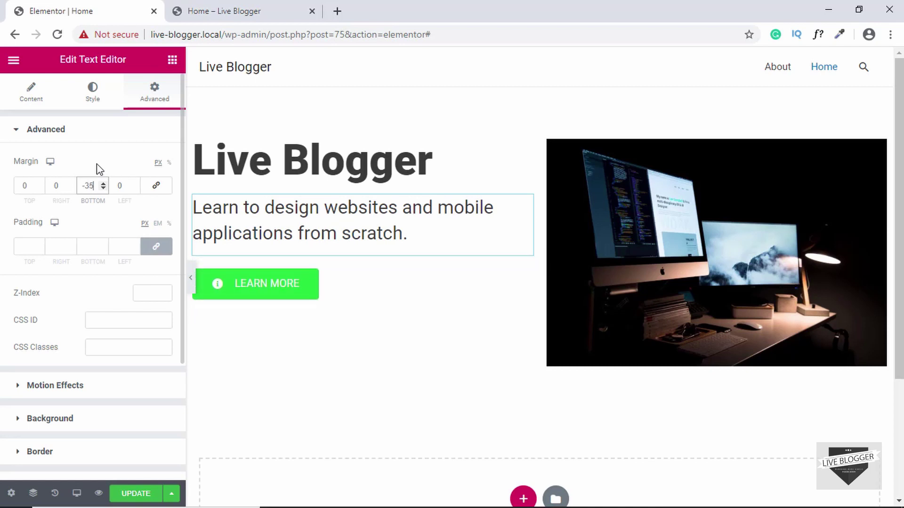
pyautogui.press('Down')
pyautogui.press('Down')
pyautogui.press('Down')
pyautogui.press('Down')
pyautogui.press('Down')
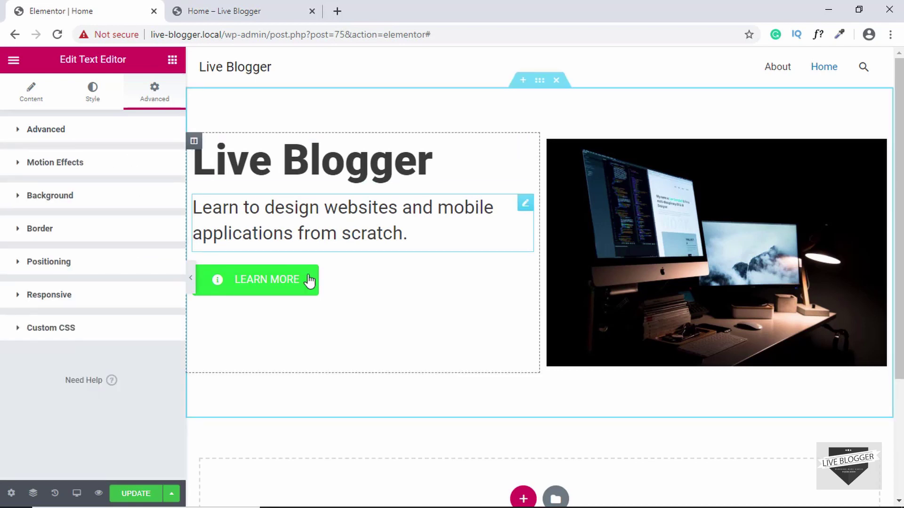
# Step: Set the left text column's Vertical Align to Middle
pyautogui.click(193, 142)
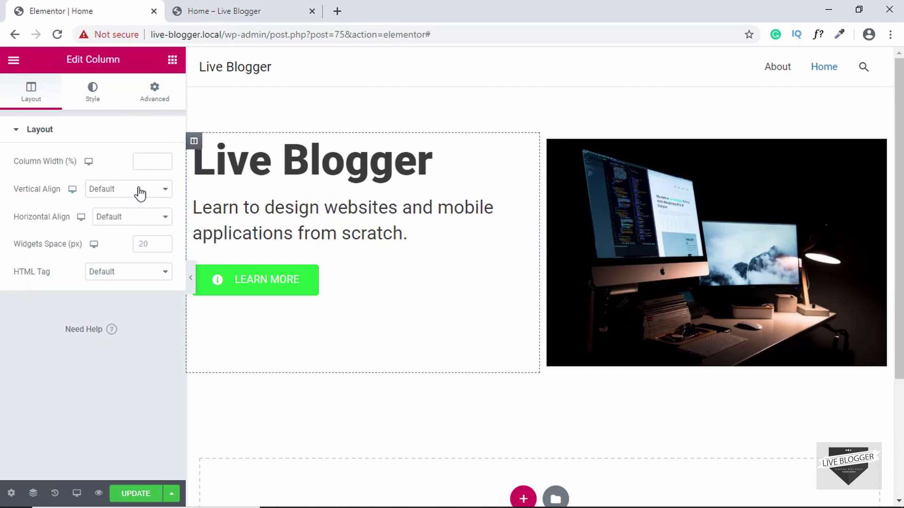
pyautogui.click(125, 191)
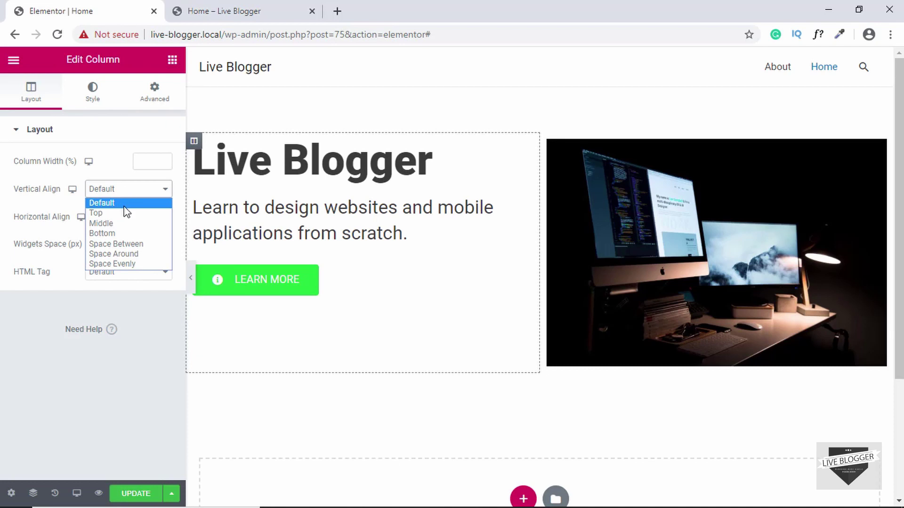
pyautogui.click(120, 224)
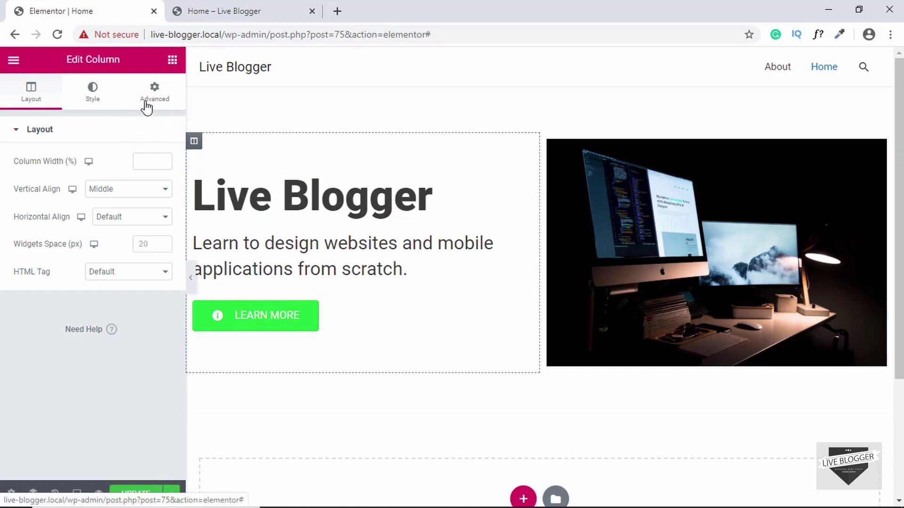
# Step: Give the text column a Fade In entrance animation with Normal duration
pyautogui.click(160, 105)
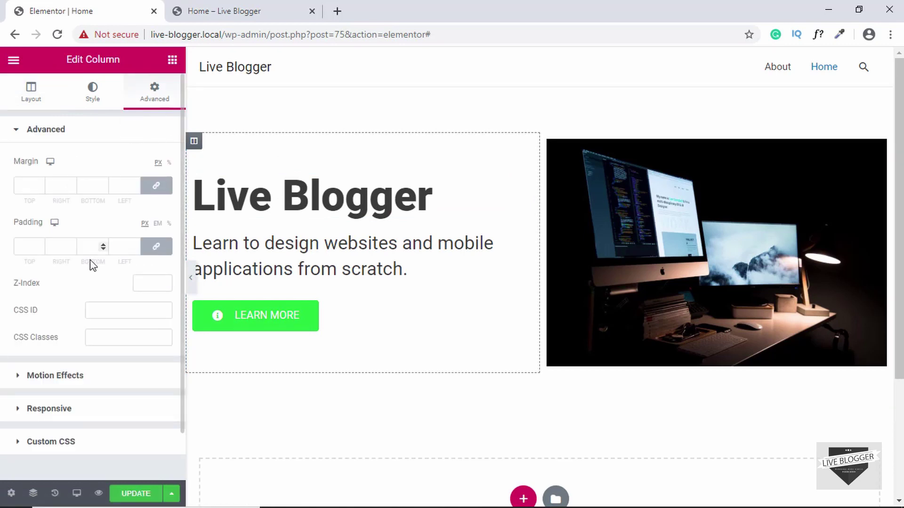
pyautogui.click(69, 377)
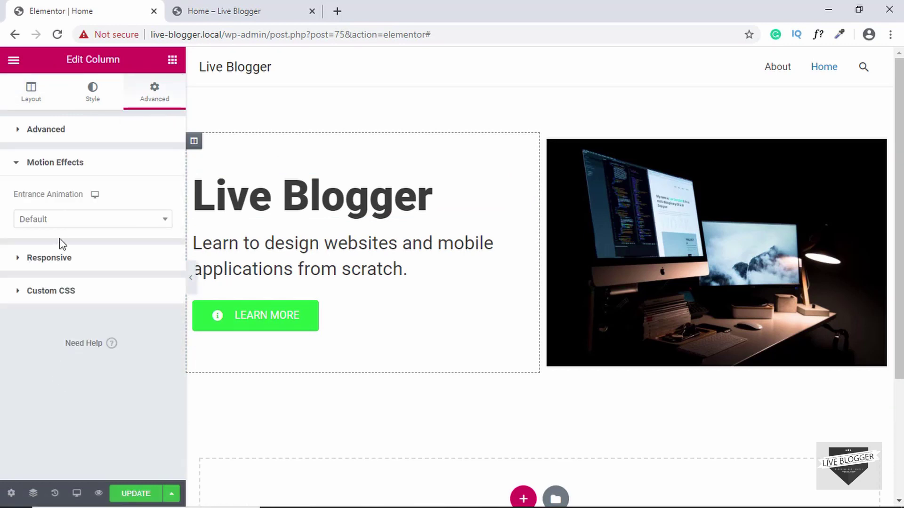
pyautogui.click(113, 226)
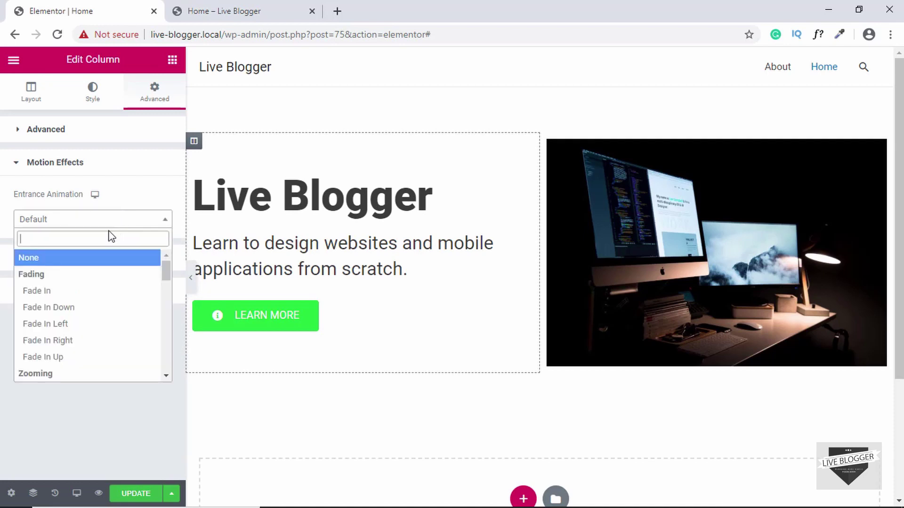
pyautogui.click(89, 290)
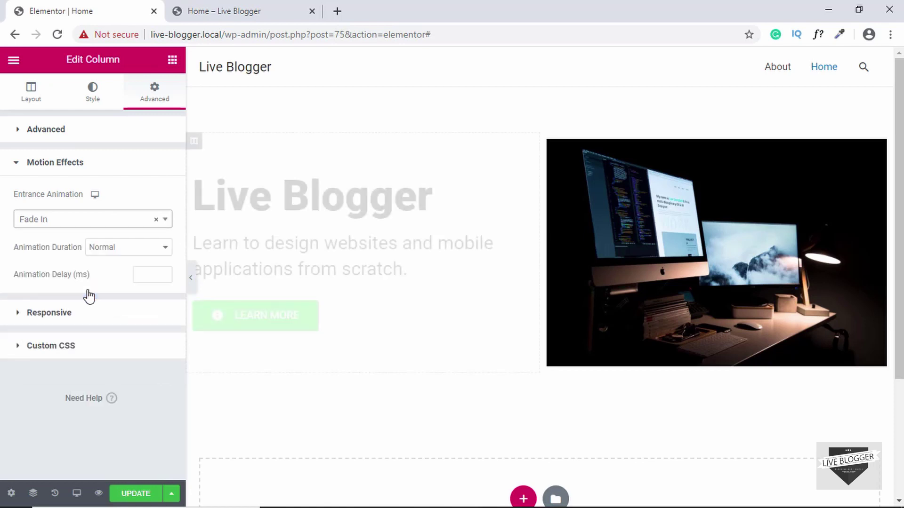
pyautogui.click(134, 248)
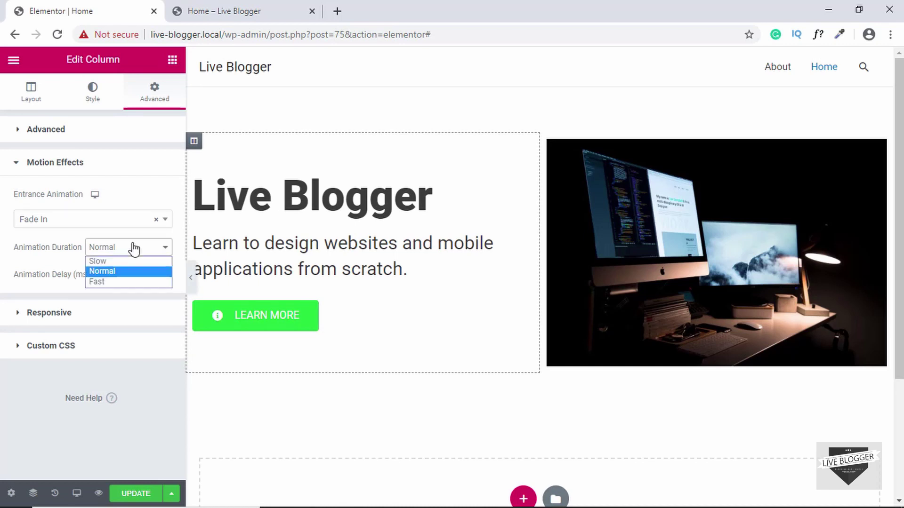
pyautogui.click(113, 272)
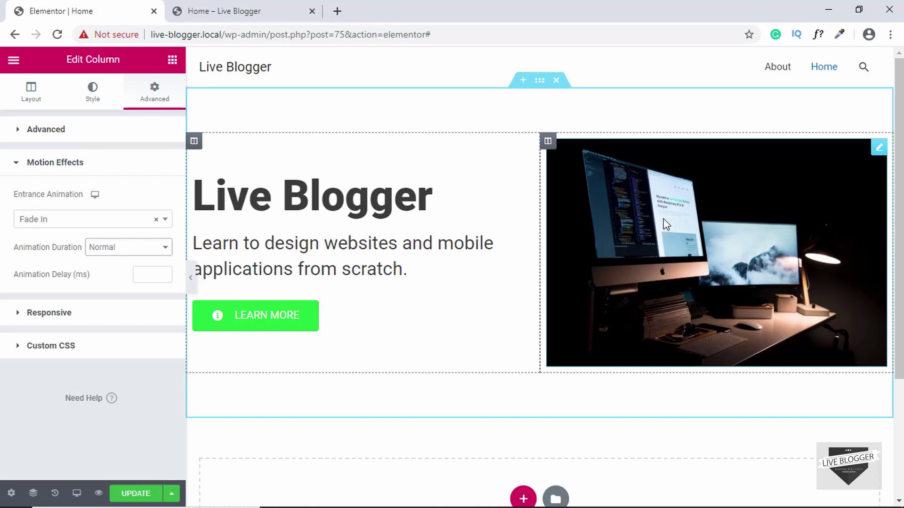
# Step: Give the right image column a Slide In Right entrance animation and save with Update
pyautogui.click(556, 151)
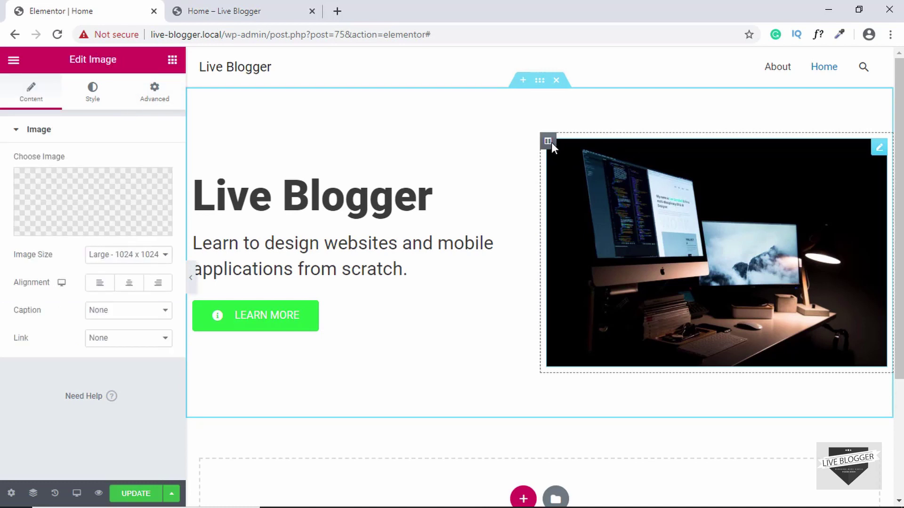
pyautogui.click(549, 143)
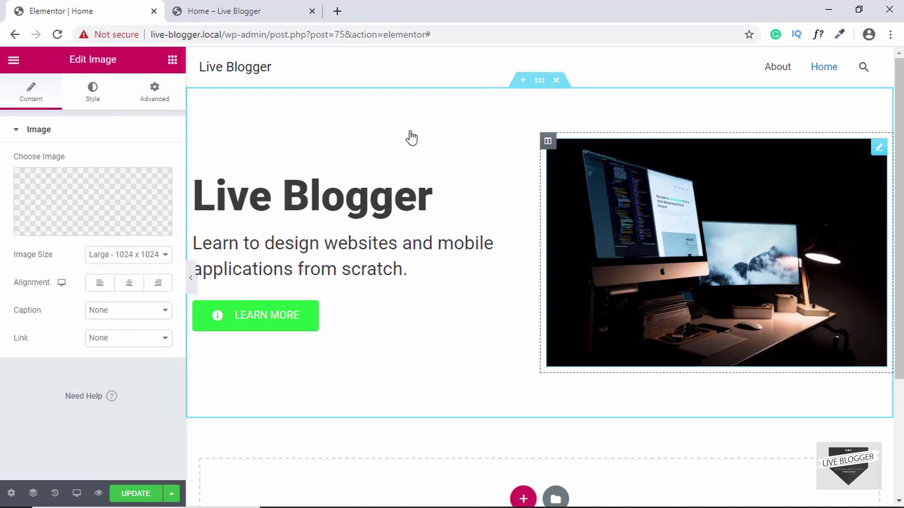
pyautogui.click(155, 97)
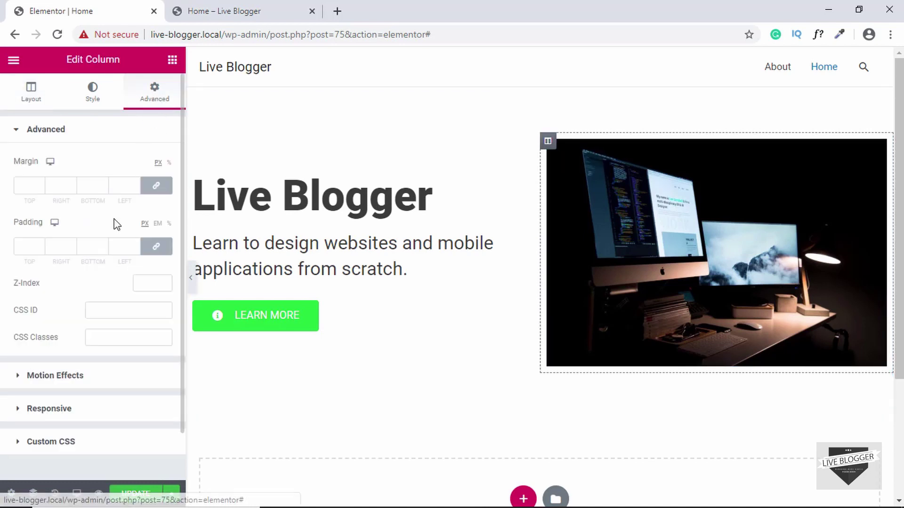
pyautogui.scroll(-2, 116, 225)
pyautogui.click(71, 325)
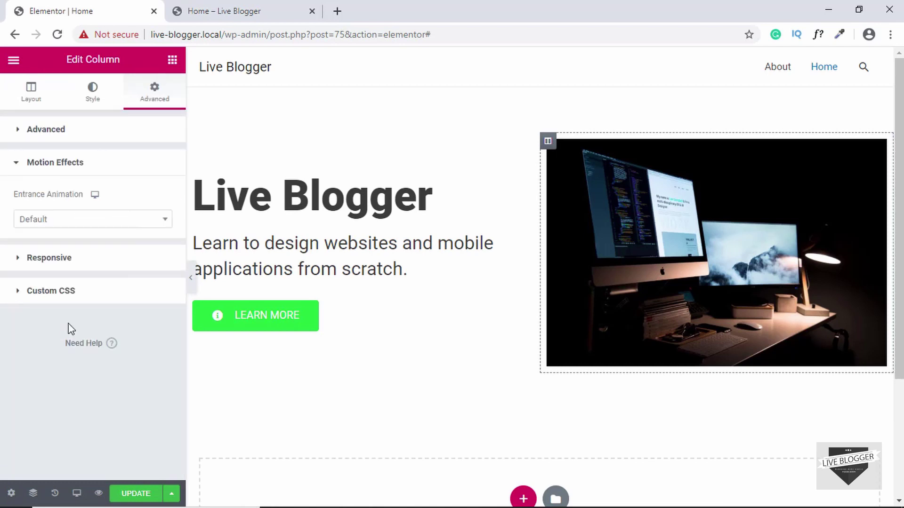
pyautogui.click(135, 218)
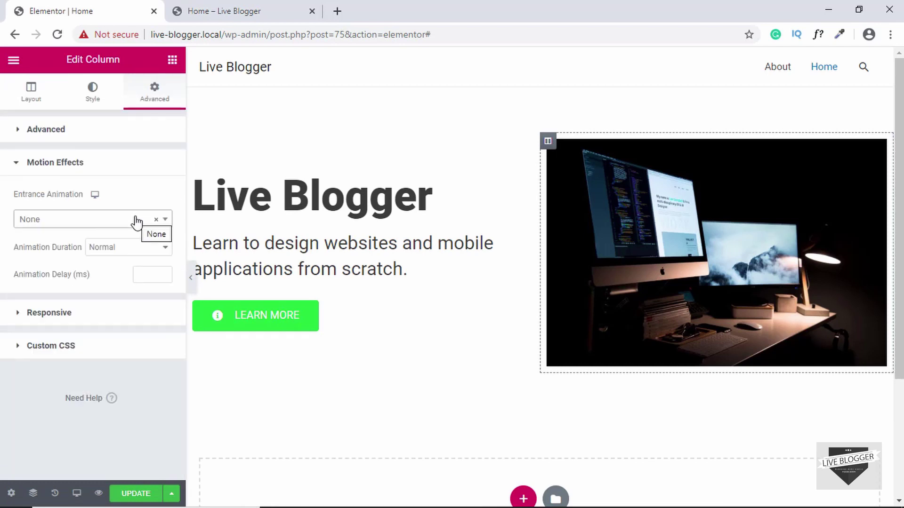
pyautogui.click(135, 219)
pyautogui.moveTo(167, 276); pyautogui.dragTo(167, 322)
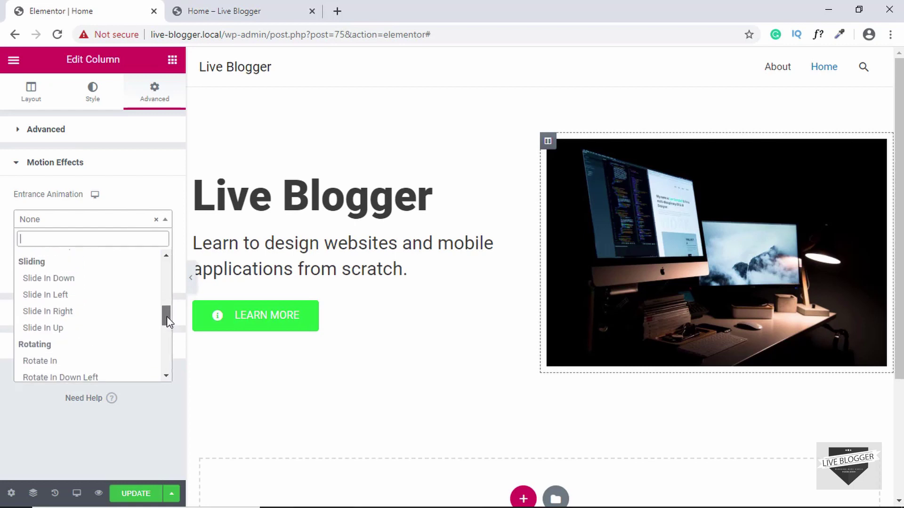
pyautogui.click(90, 315)
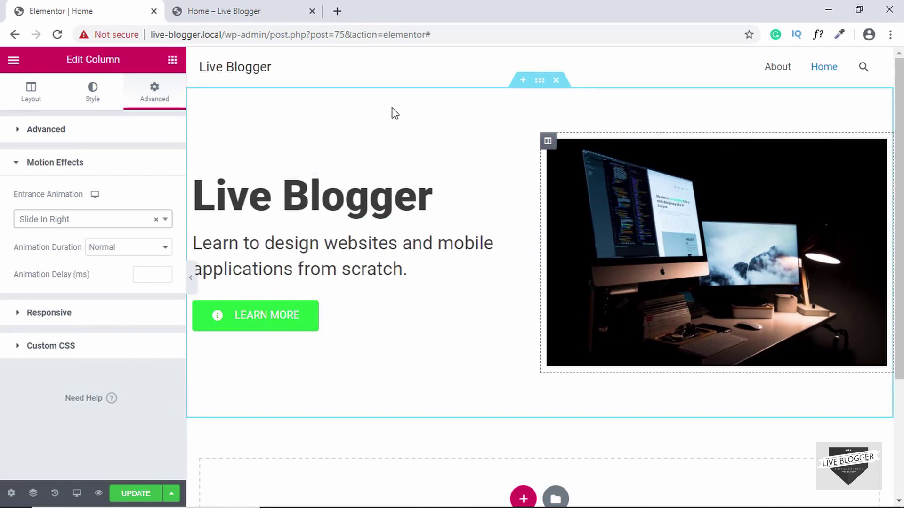
pyautogui.click(130, 495)
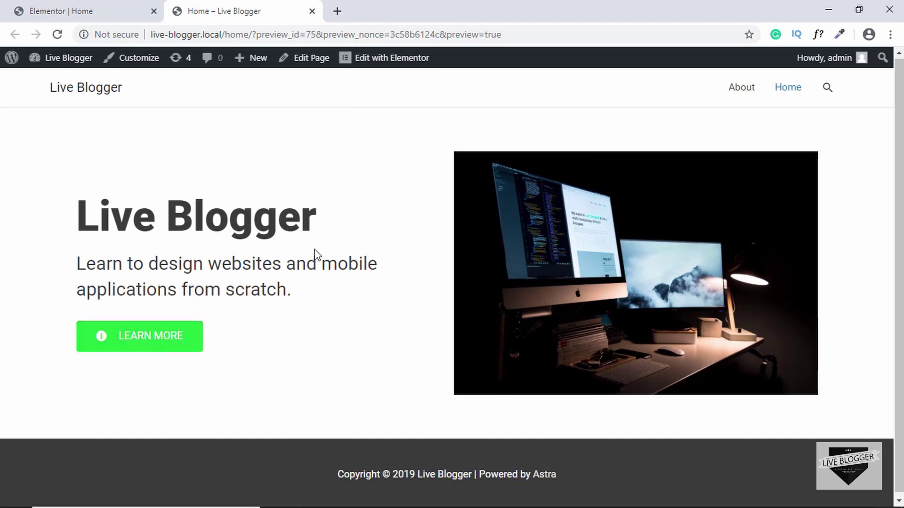
# Step: Reload the preview tab to replay the hero animations, then switch to the Elementor | Home tab
pyautogui.scroll(-1, 316, 255)
pyautogui.scroll(-1, 303, 247)
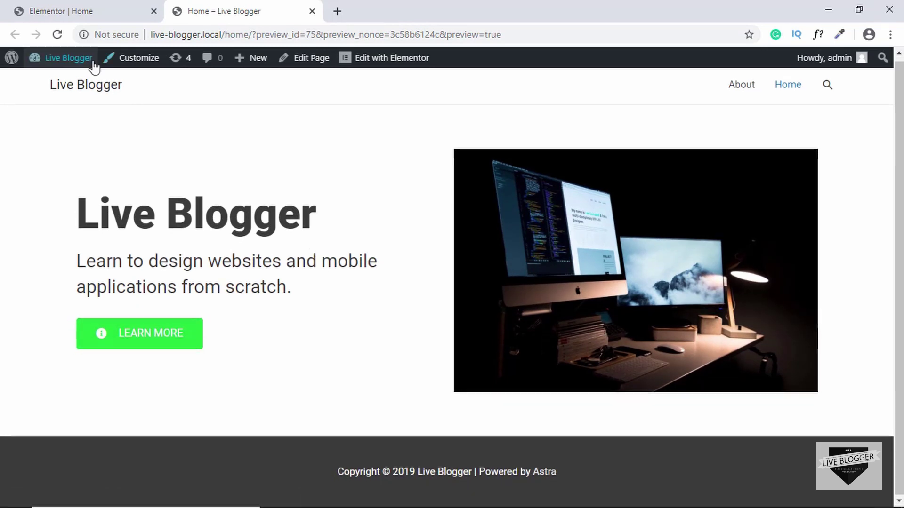
pyautogui.click(58, 35)
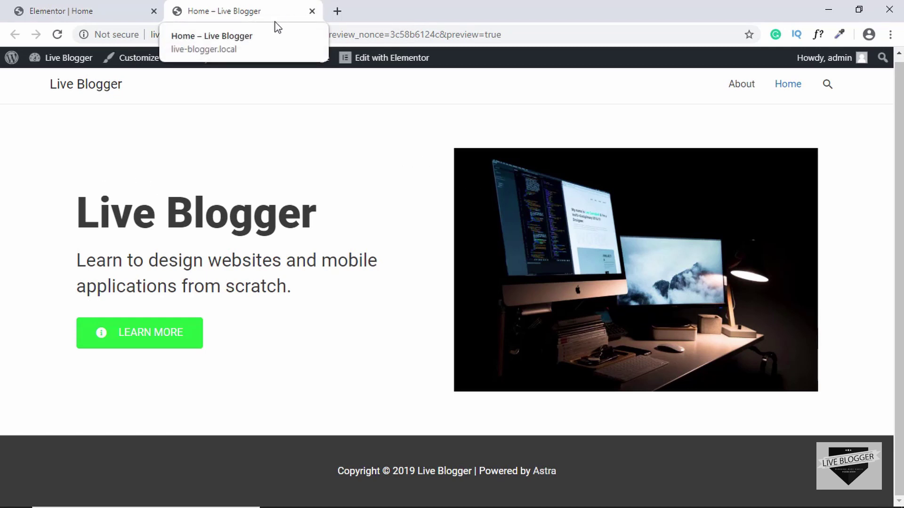
pyautogui.click(107, 13)
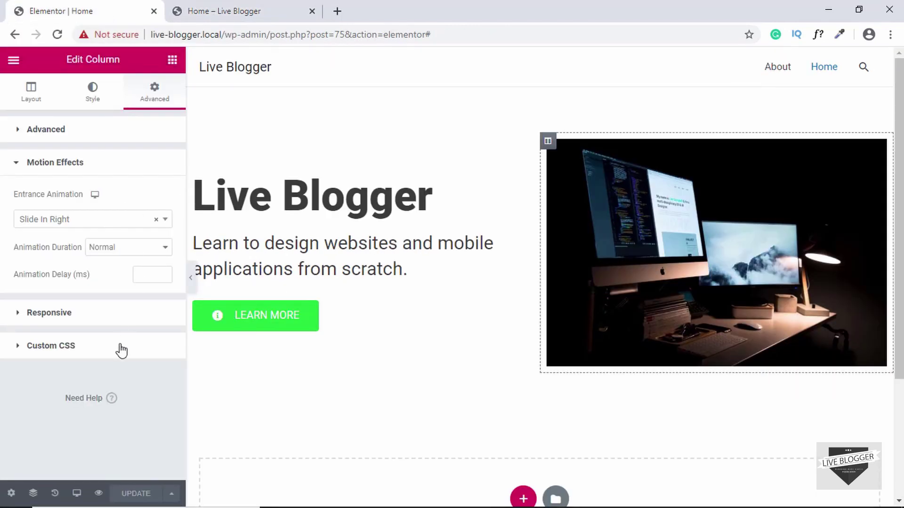
# Step: Exit to Dashboard, Update the Home page, view it live and close the old preview tab
pyautogui.click(13, 59)
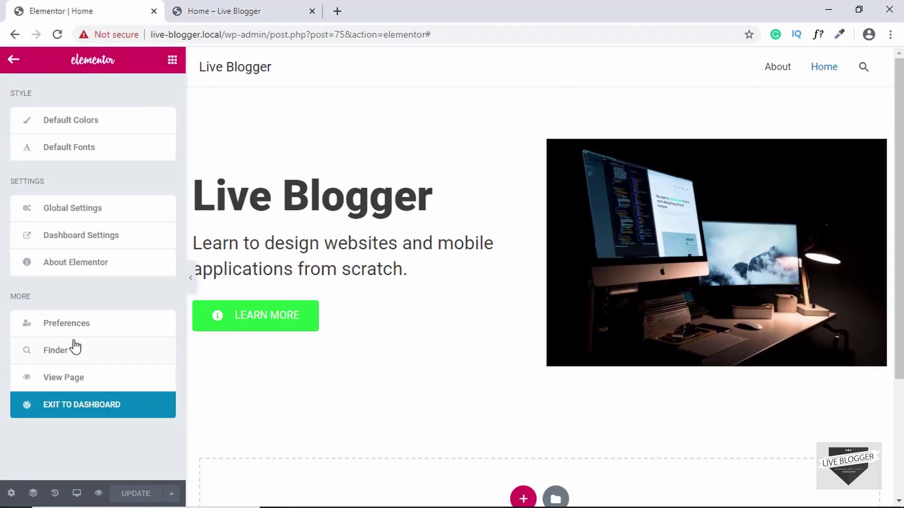
pyautogui.click(101, 412)
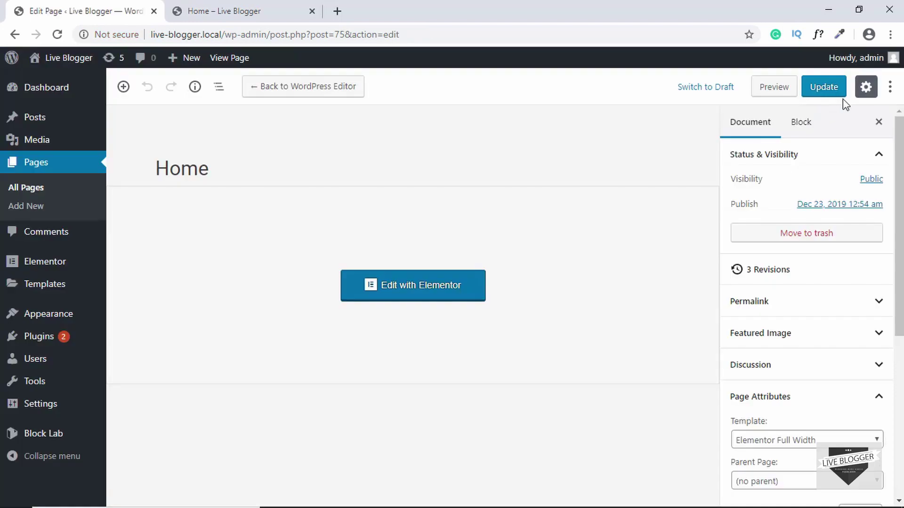
pyautogui.click(819, 92)
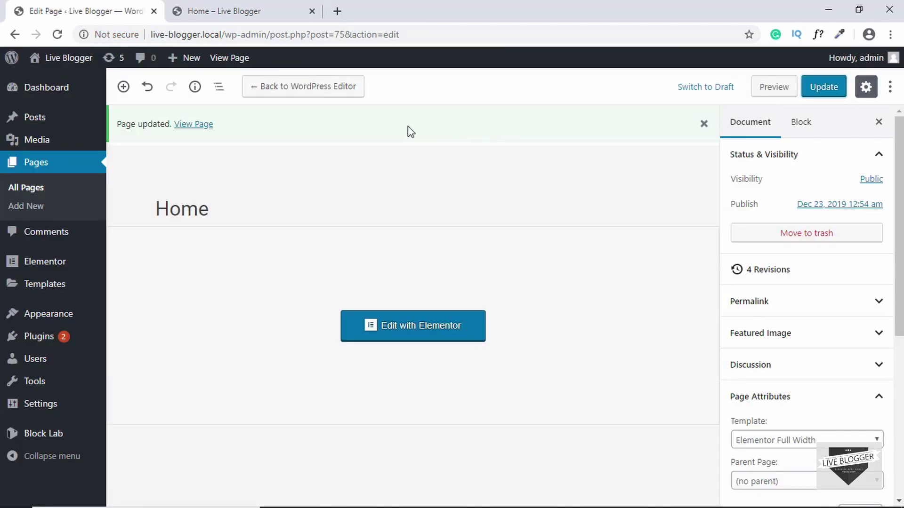
pyautogui.click(204, 131)
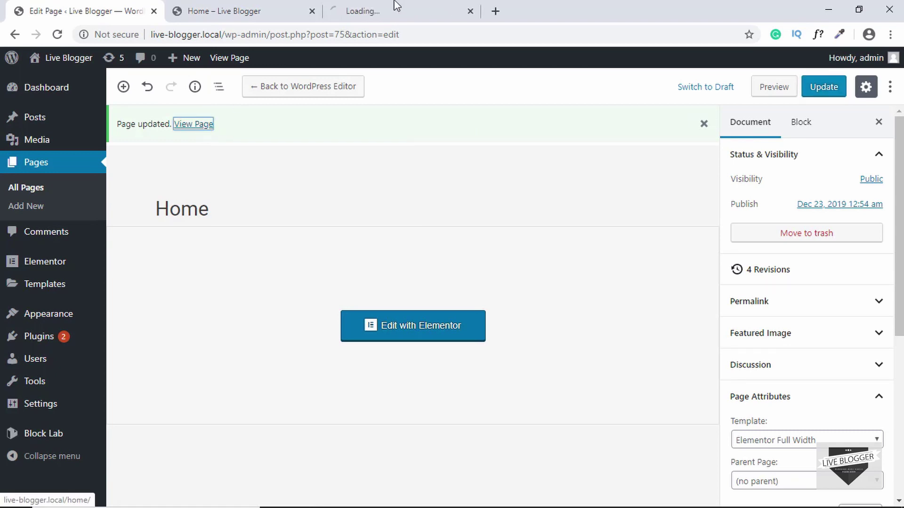
pyautogui.click(312, 11)
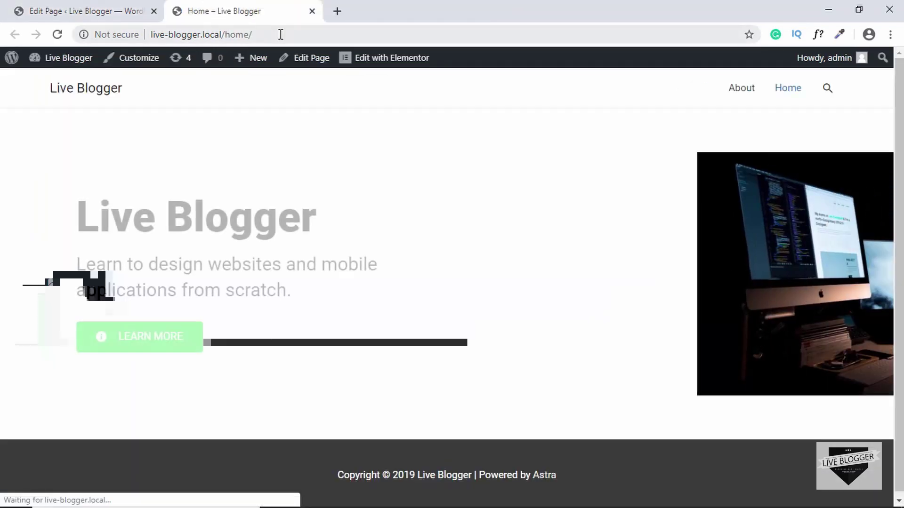